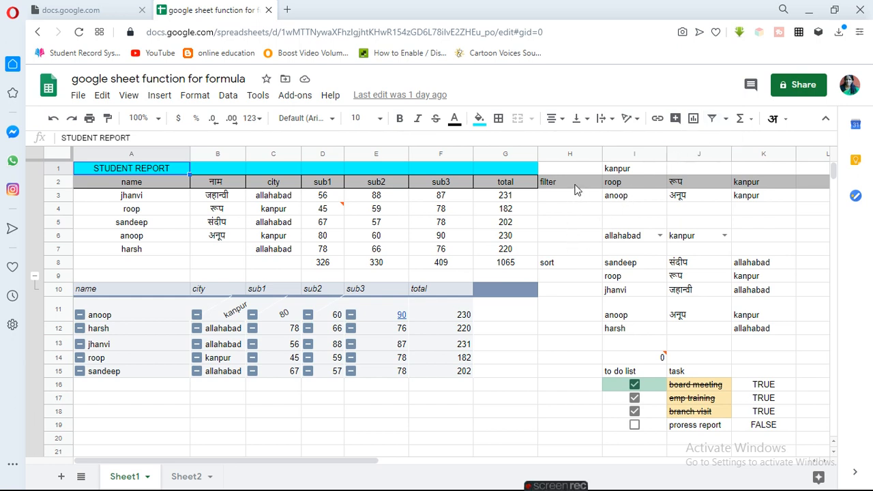
# Check the FILTER formula in cell I2 and set its city criterion in cell I1 to allahabad.
pyautogui.click(628, 171)
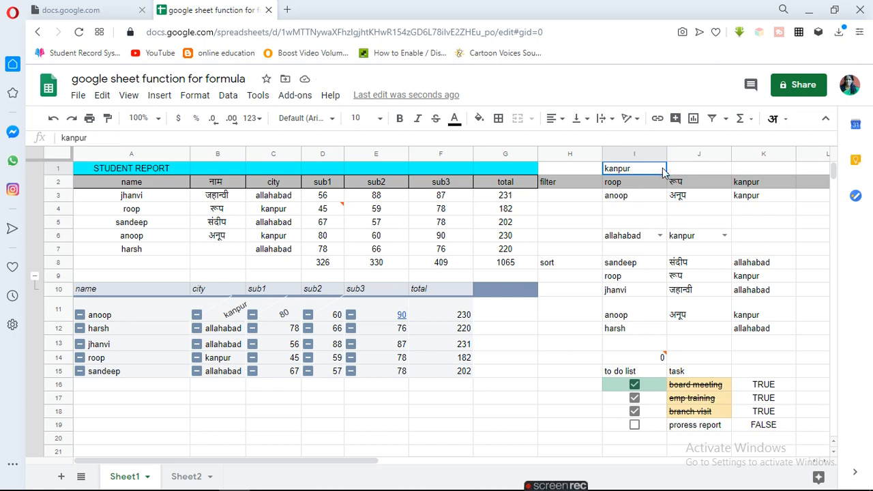
pyautogui.click(617, 185)
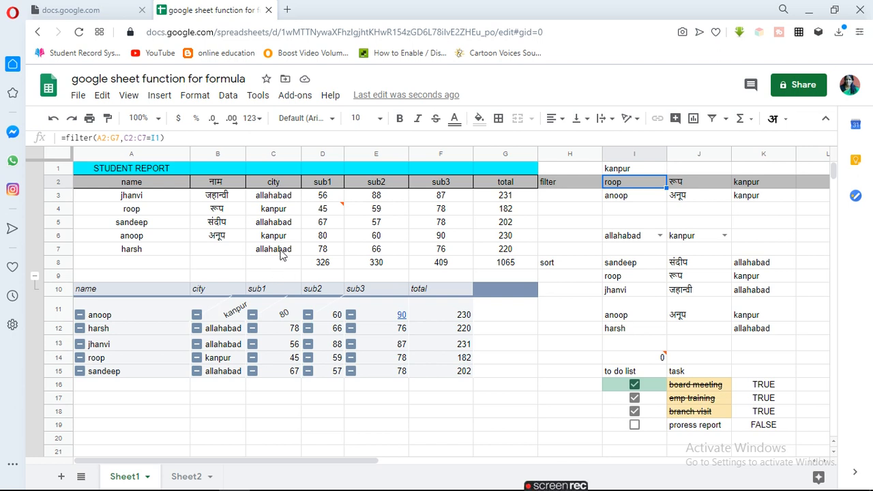
pyautogui.click(634, 171)
pyautogui.write('allahaad')
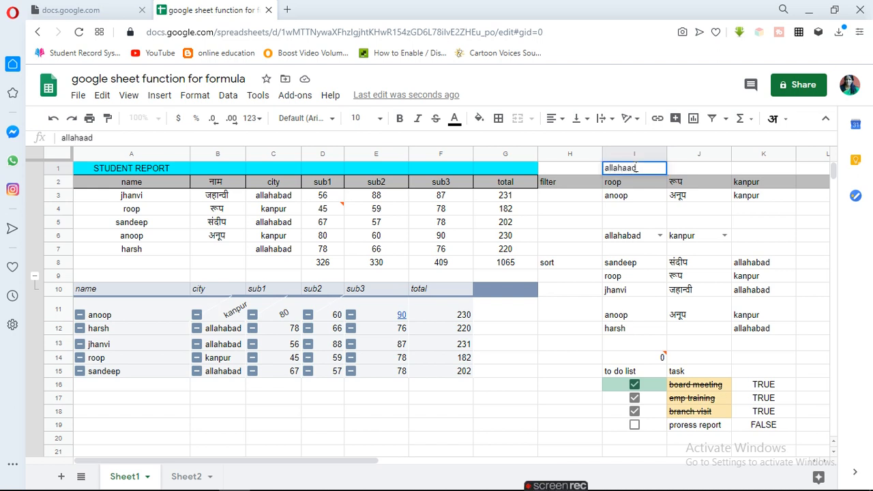
pyautogui.click(628, 169)
pyautogui.write('b')
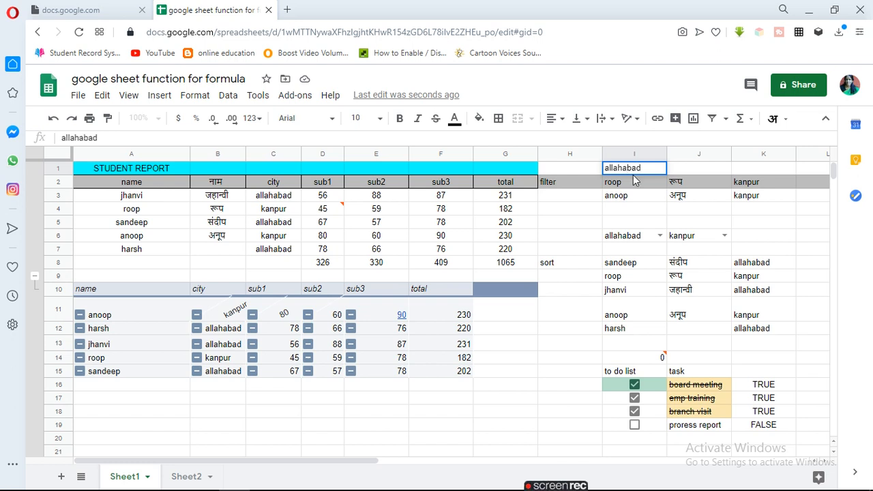
pyautogui.press('Return')
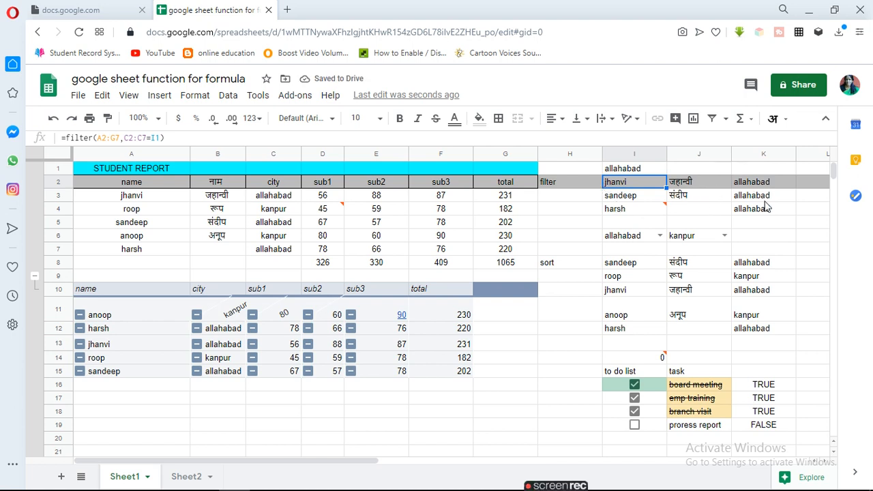
pyautogui.click(227, 186)
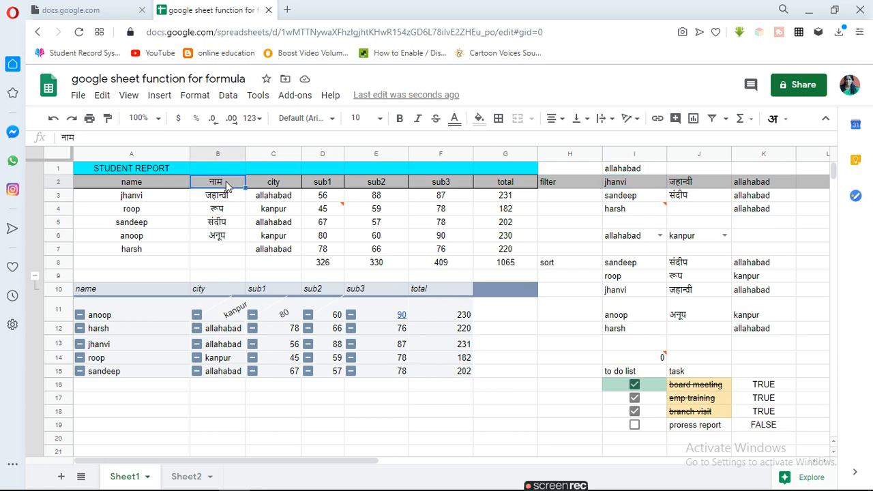
pyautogui.hotkey('ctrl', 'alt', 'shift', 'k')
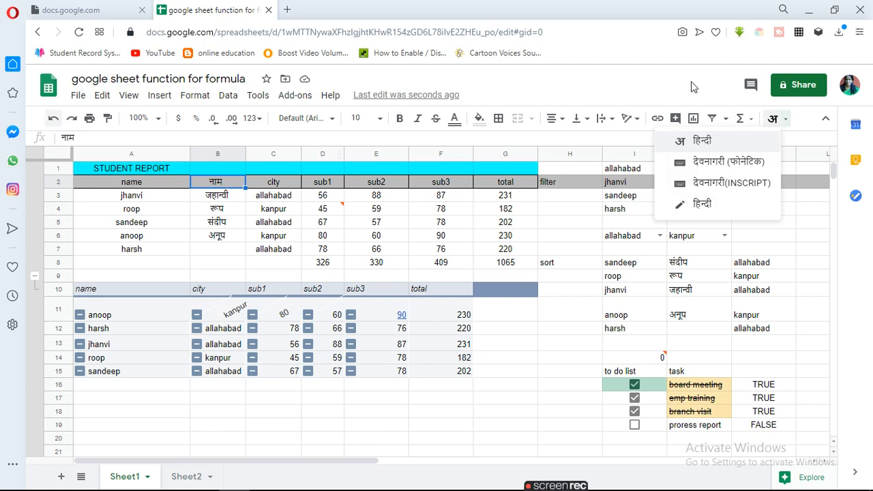
pyautogui.click(783, 122)
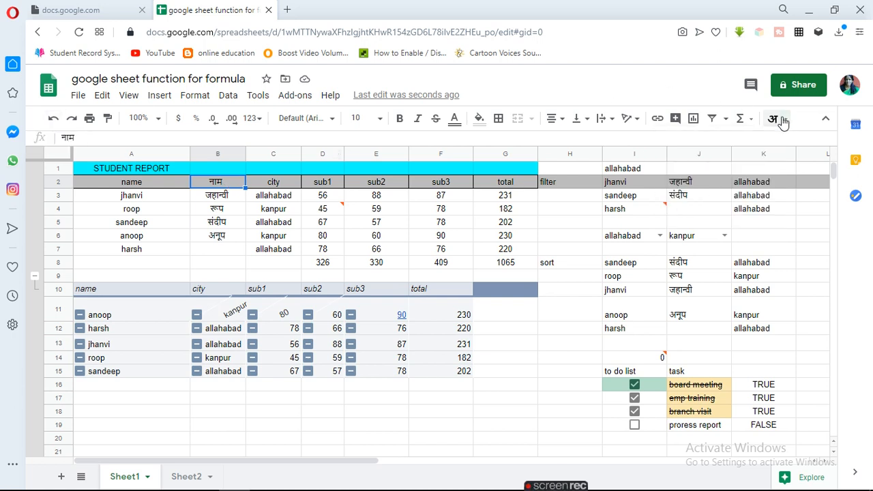
pyautogui.click(220, 213)
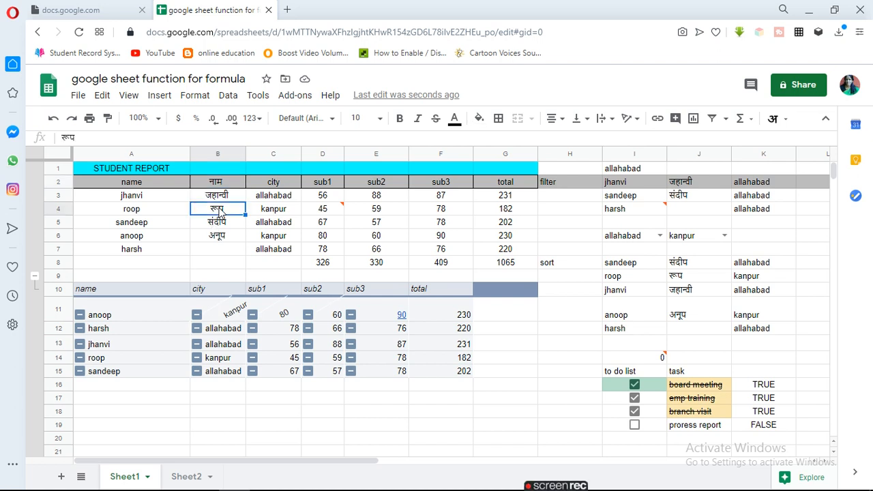
pyautogui.write('ro')
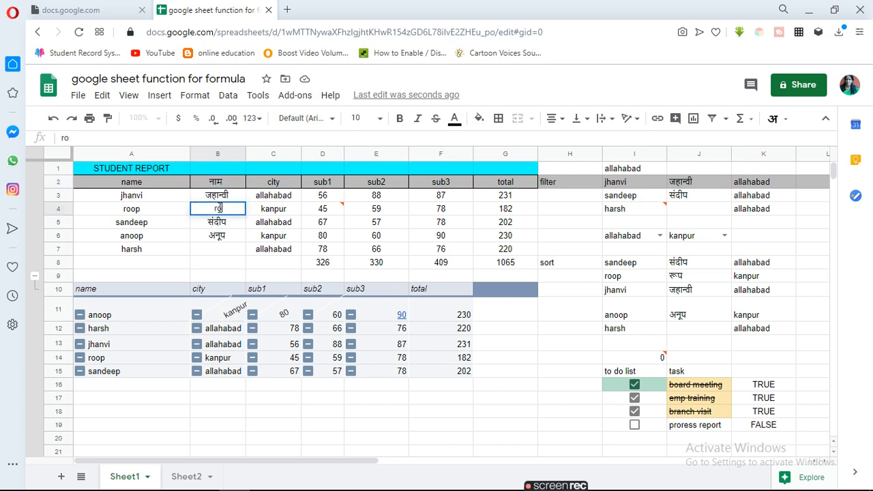
pyautogui.write('r')
pyautogui.press('BackSpace')
pyautogui.write('op')
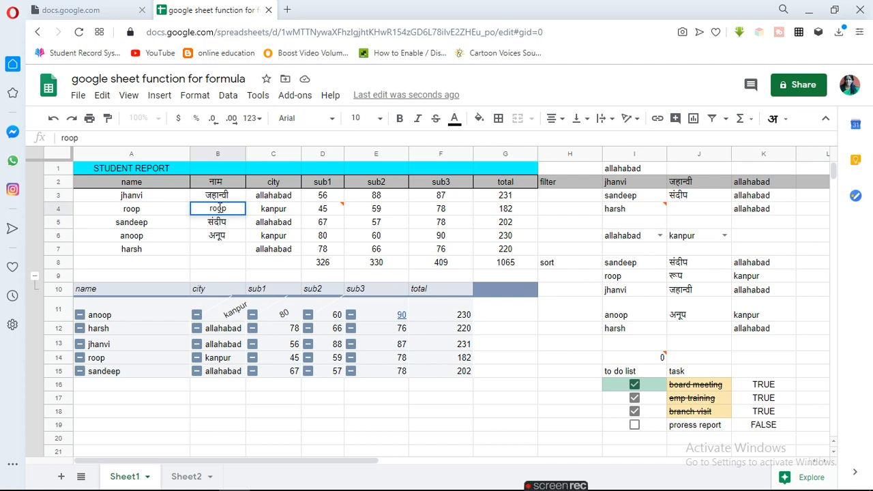
pyautogui.press('BackSpace')
pyautogui.press('BackSpace')
pyautogui.press('BackSpace')
pyautogui.press('BackSpace')
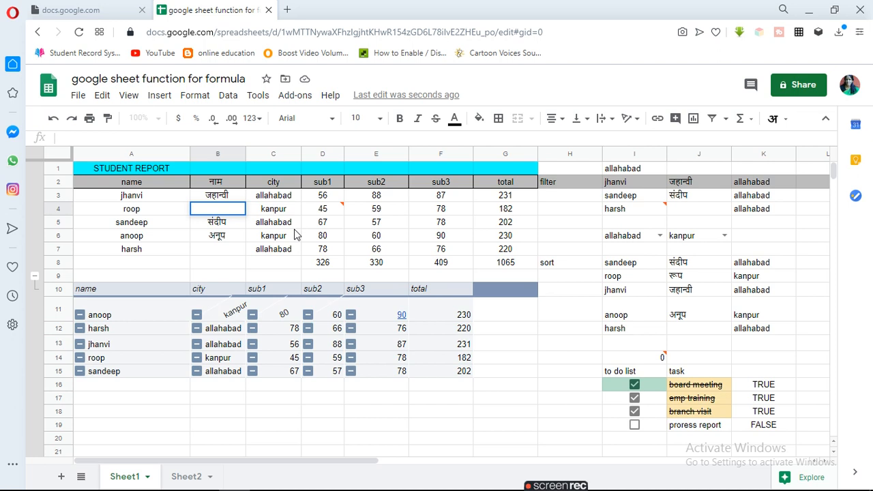
pyautogui.write('r')
pyautogui.press('BackSpace')
# Turn on the Hindi input tool and enter the student's name in Hindi in cell B4.
pyautogui.click(785, 120)
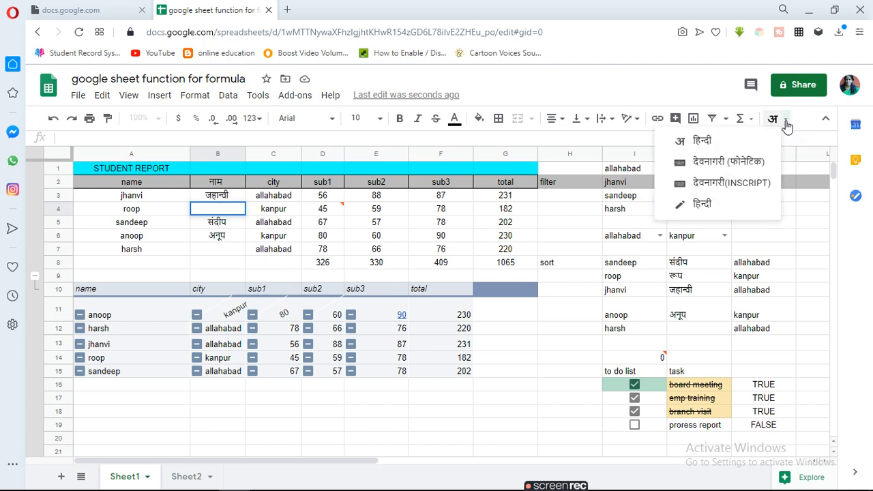
pyautogui.click(786, 123)
pyautogui.click(785, 123)
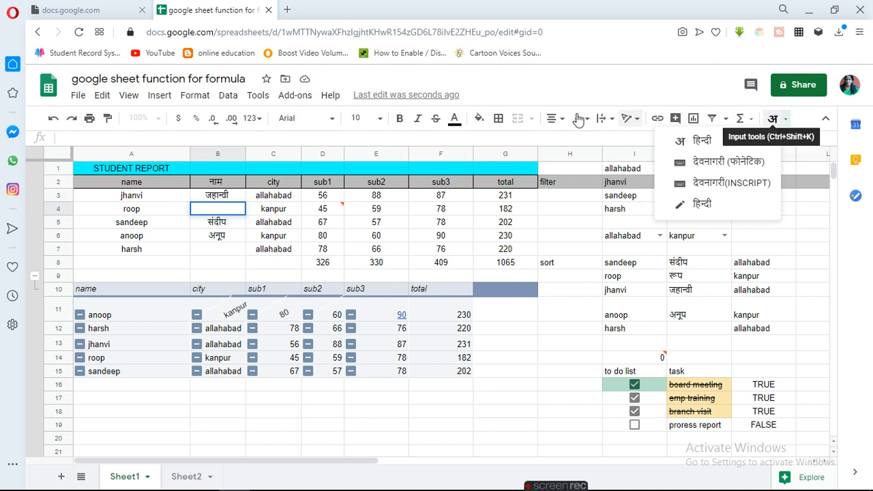
pyautogui.doubleClick(225, 209)
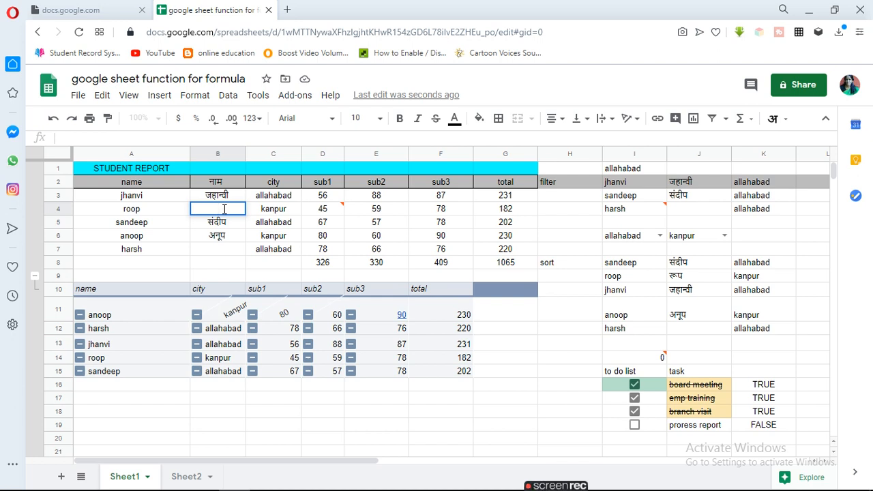
pyautogui.write('roo')
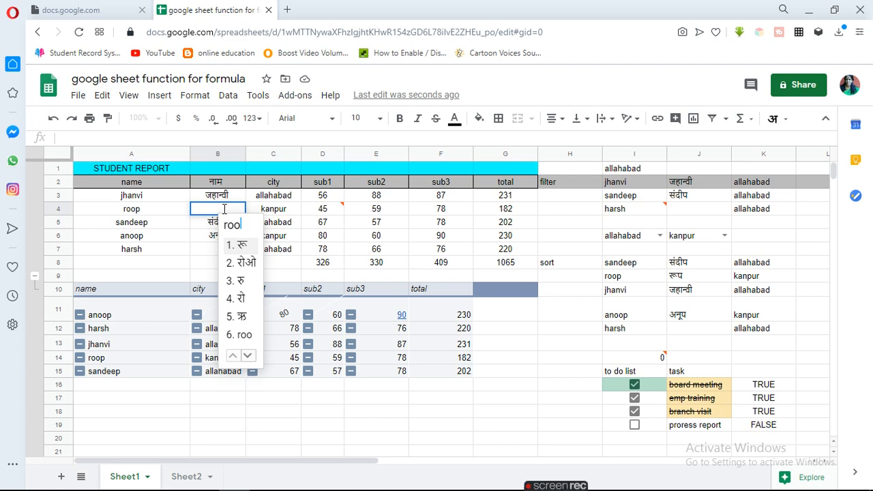
pyautogui.write('p')
pyautogui.press('space')
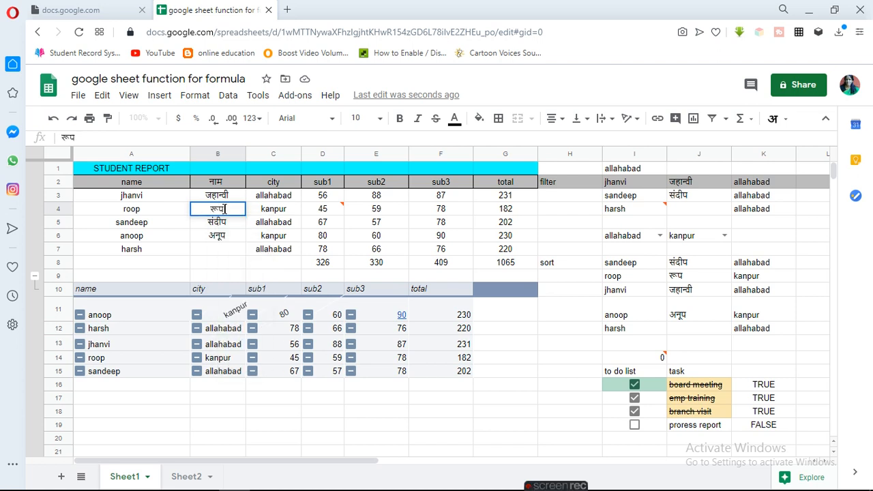
# Change the order argument of the SORT formula in cell I8 to true, making it =sort(A3:G7,2,true).
pyautogui.click(618, 264)
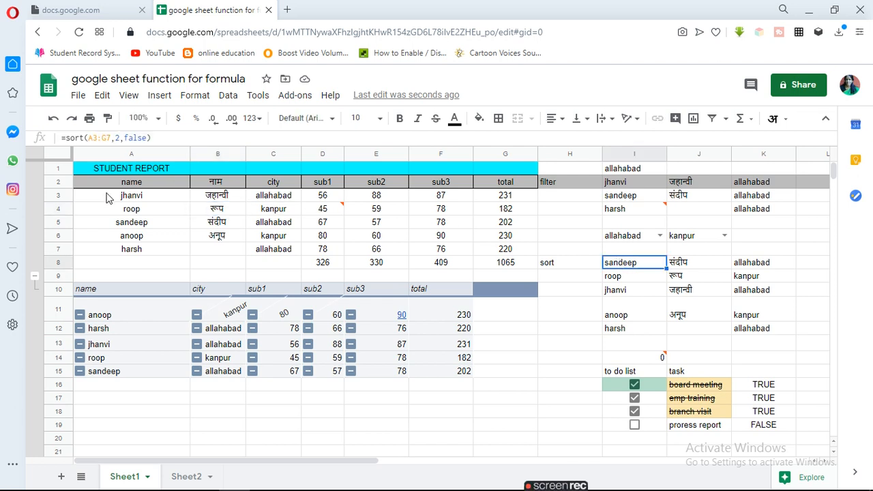
pyautogui.moveTo(122, 196); pyautogui.dragTo(420, 222)
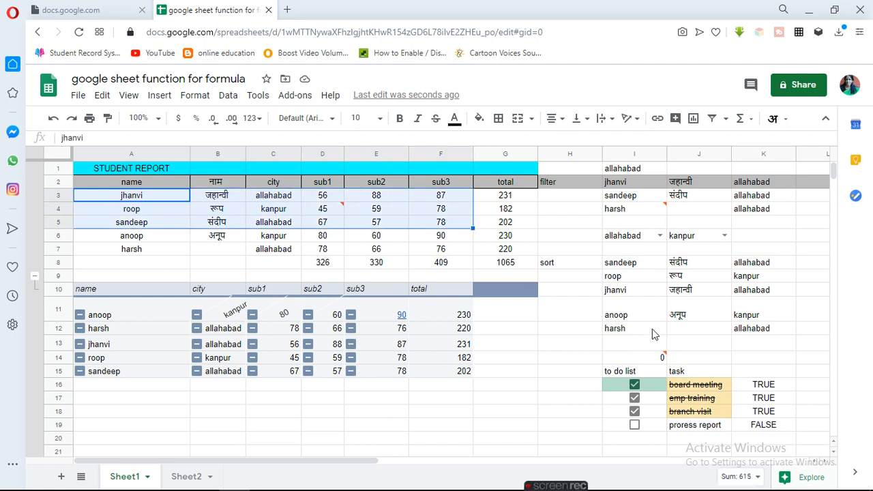
pyautogui.click(630, 268)
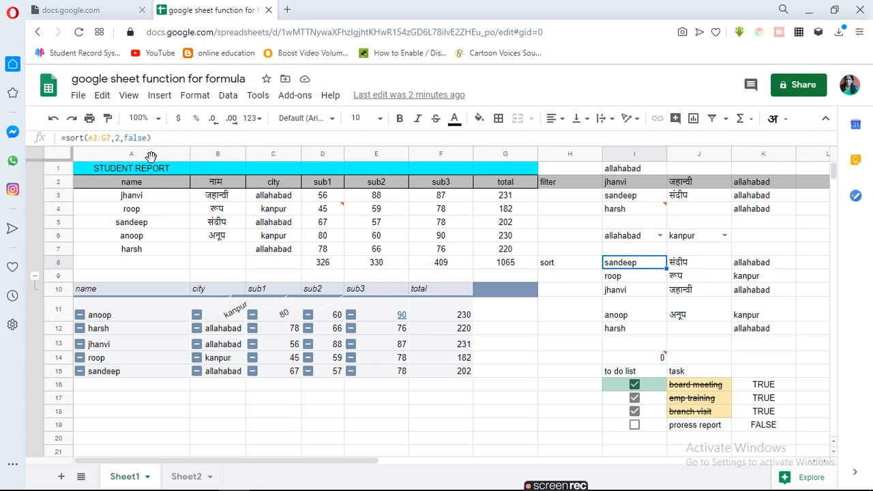
pyautogui.moveTo(147, 137); pyautogui.dragTo(127, 137)
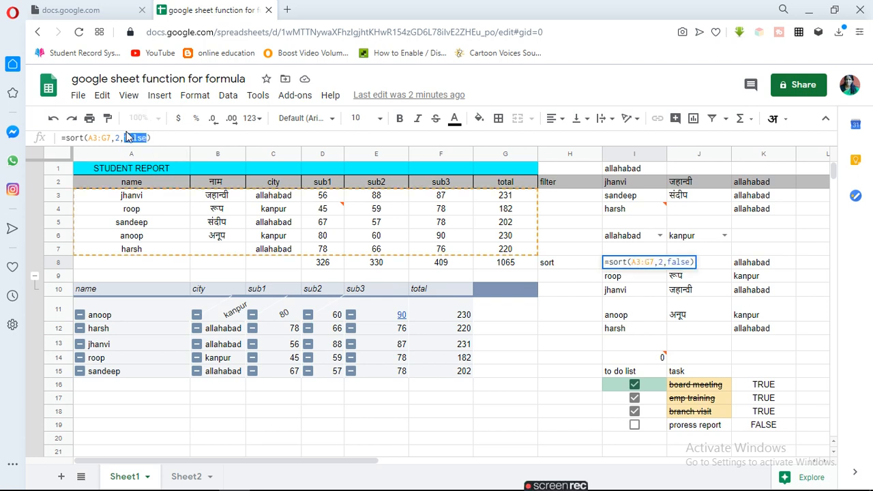
pyautogui.write('true')
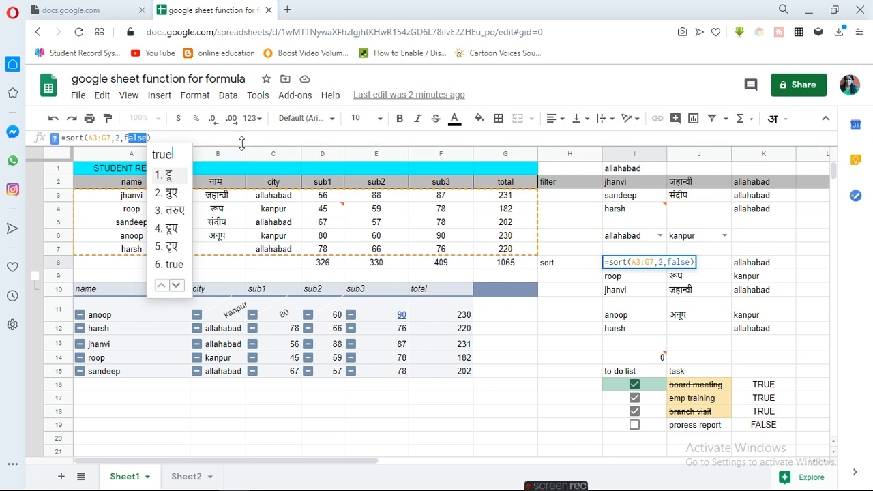
pyautogui.press('space')
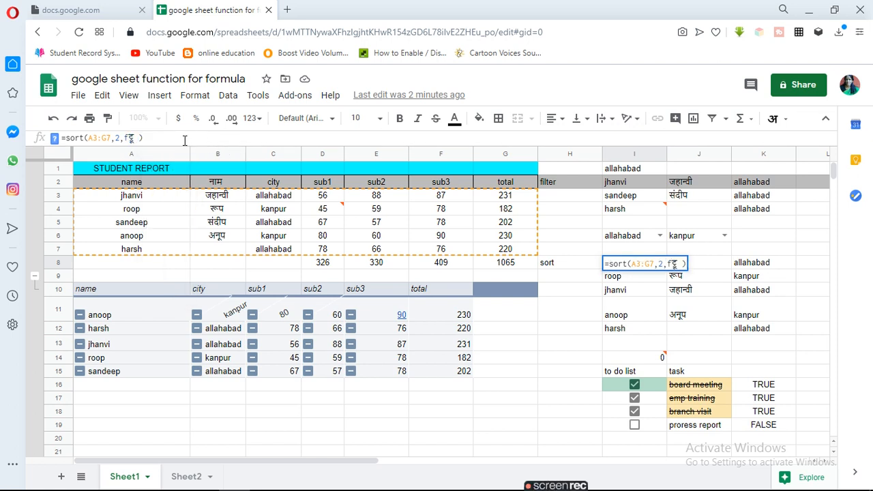
pyautogui.moveTo(138, 138); pyautogui.dragTo(124, 139)
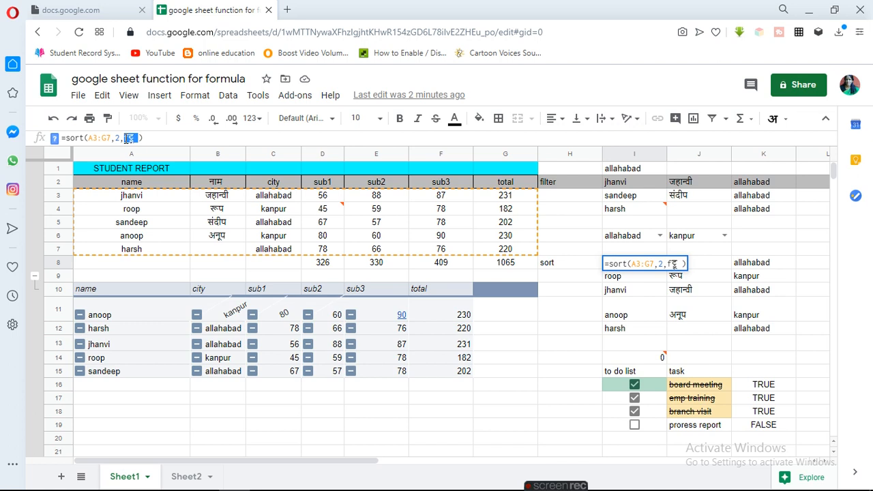
pyautogui.write('t')
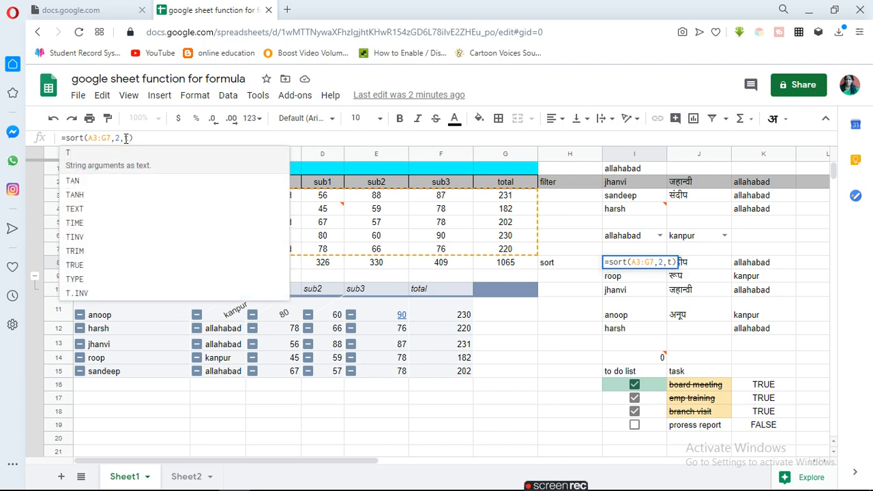
pyautogui.write('rue')
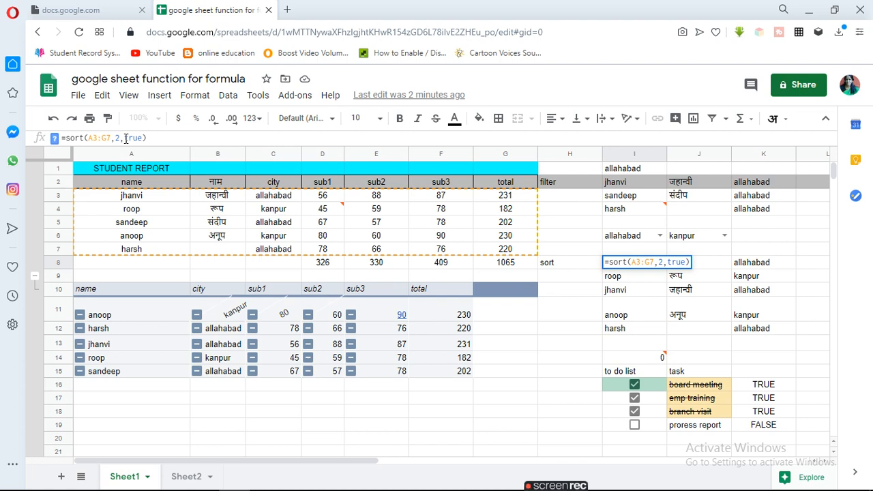
pyautogui.click(211, 141)
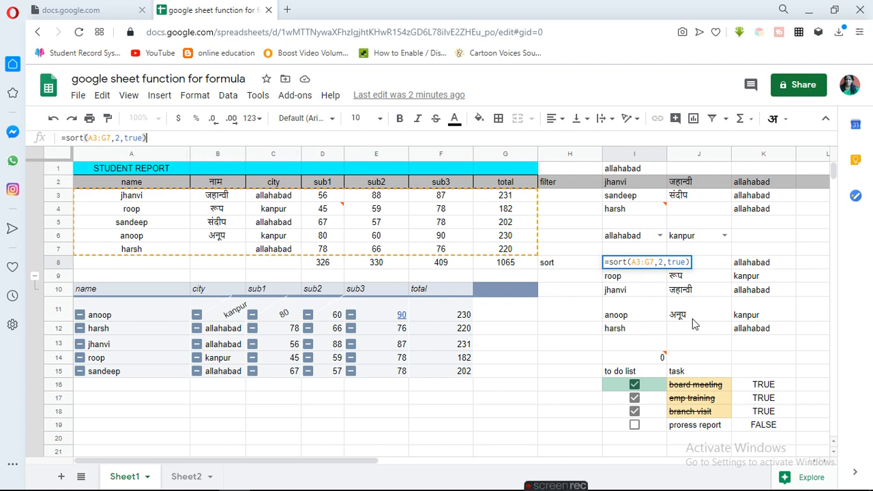
pyautogui.press('Return')
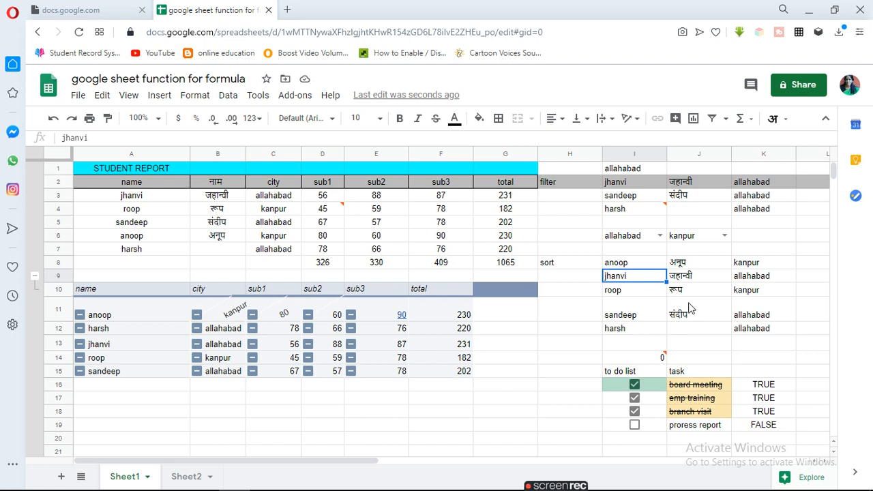
pyautogui.click(623, 266)
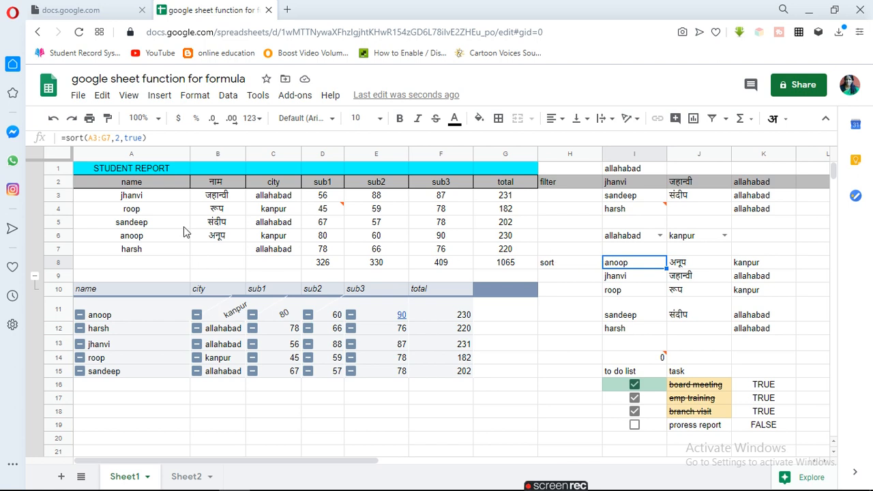
pyautogui.click(691, 155)
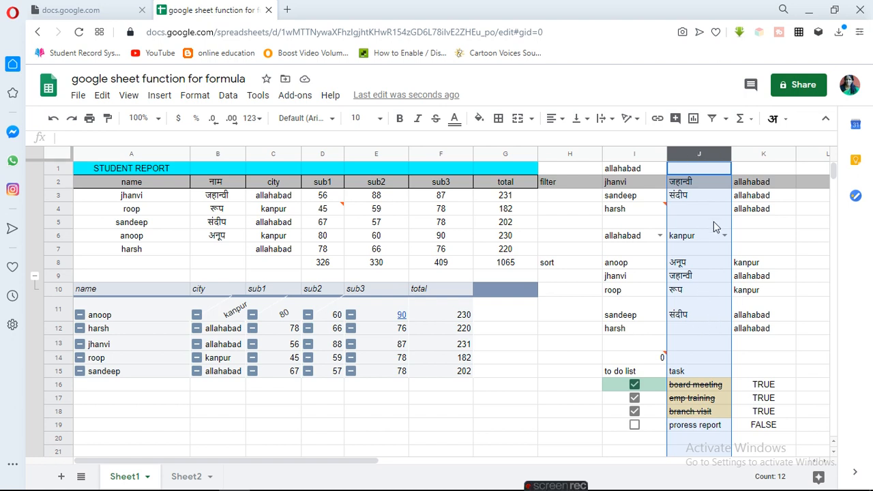
pyautogui.click(617, 373)
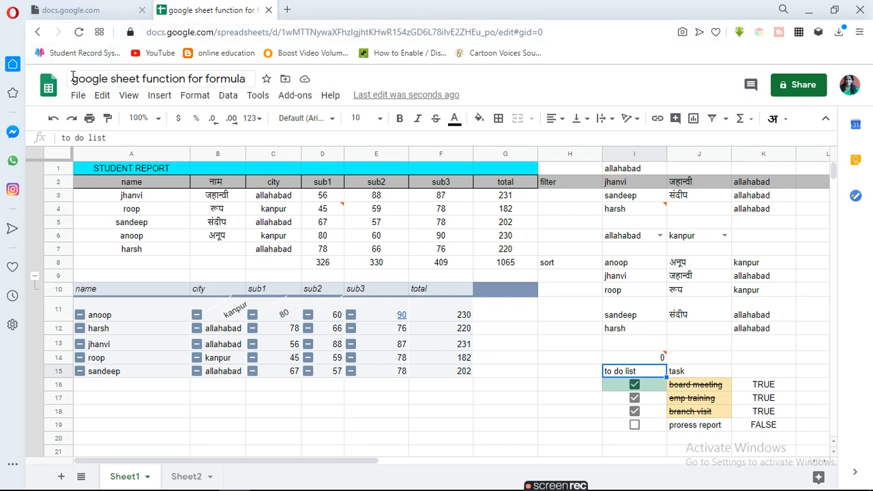
pyautogui.click(82, 13)
pyautogui.click(179, 10)
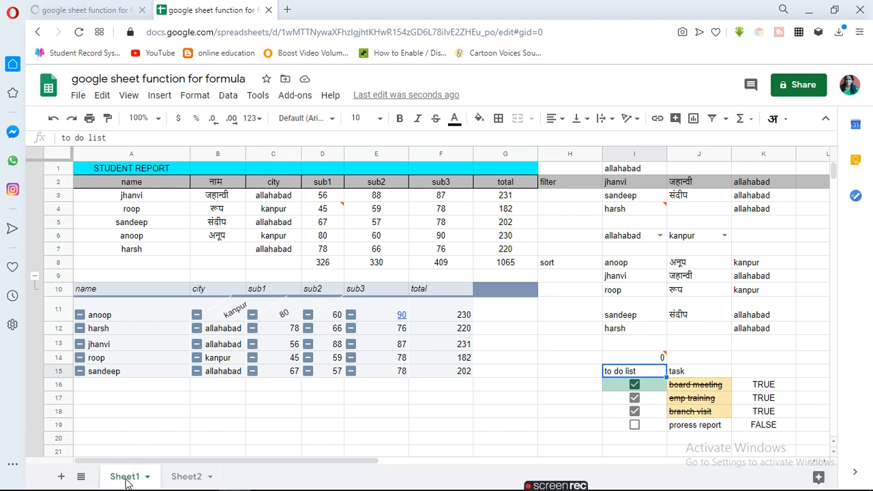
pyautogui.click(148, 478)
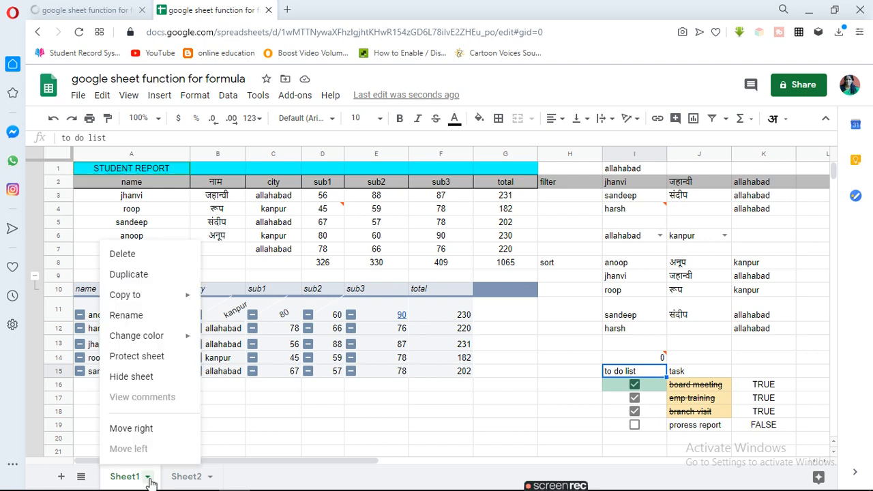
pyautogui.click(148, 477)
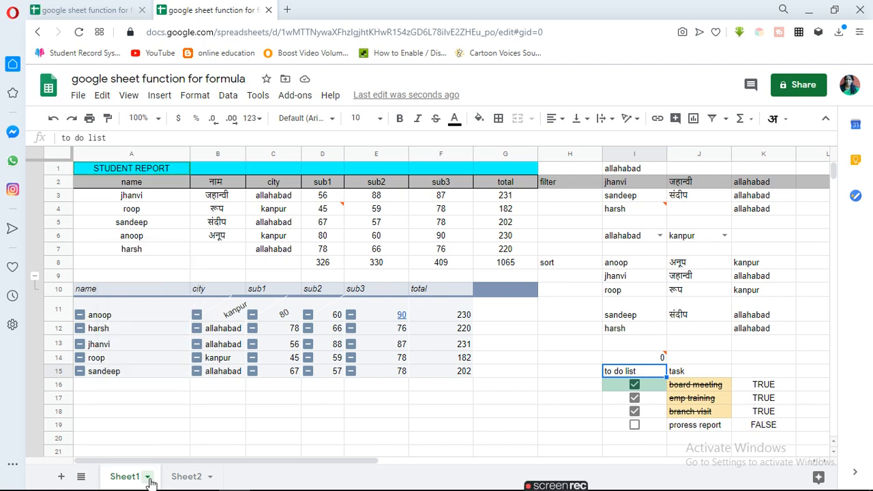
# Search the web for google sheets.
pyautogui.click(216, 32)
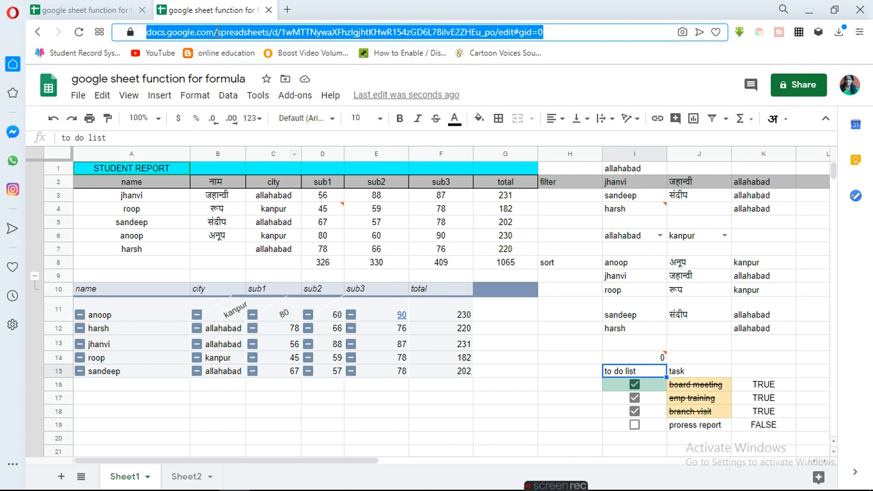
pyautogui.write('googles')
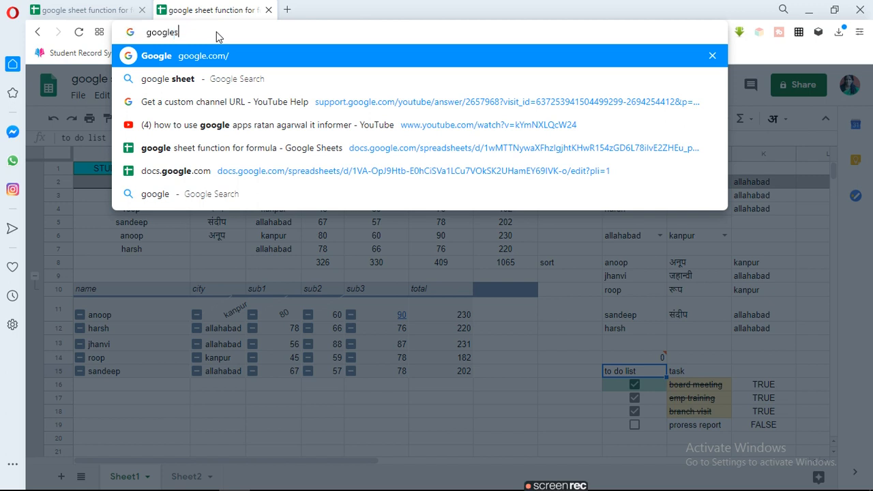
pyautogui.write('heet')
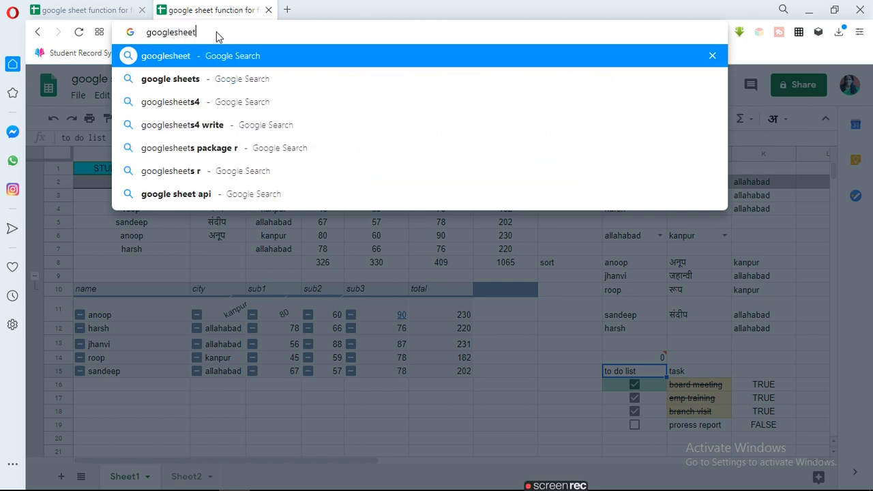
pyautogui.click(199, 79)
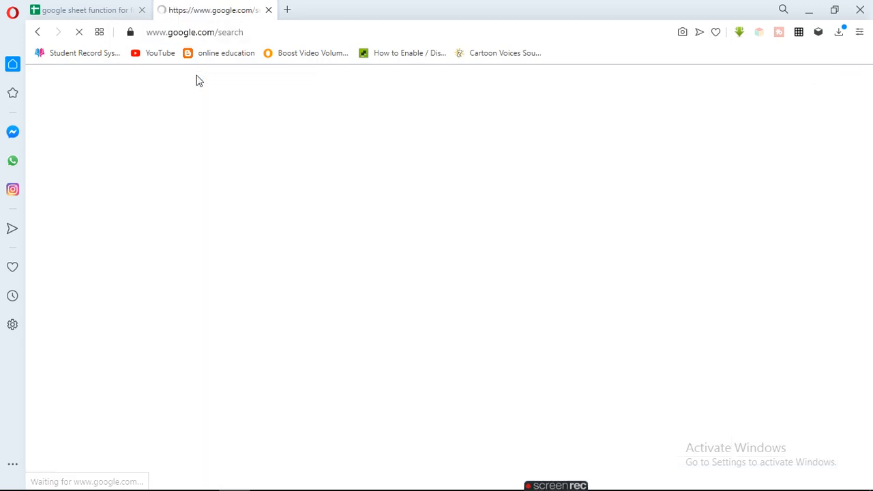
# Go to the Google Sheets home screen from the search results and open the trial sheet spreadsheet.
pyautogui.click(266, 350)
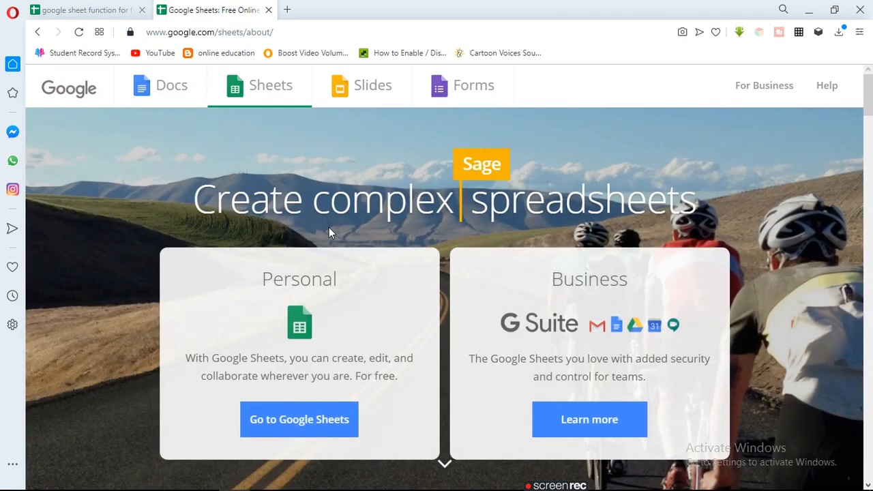
pyautogui.click(312, 418)
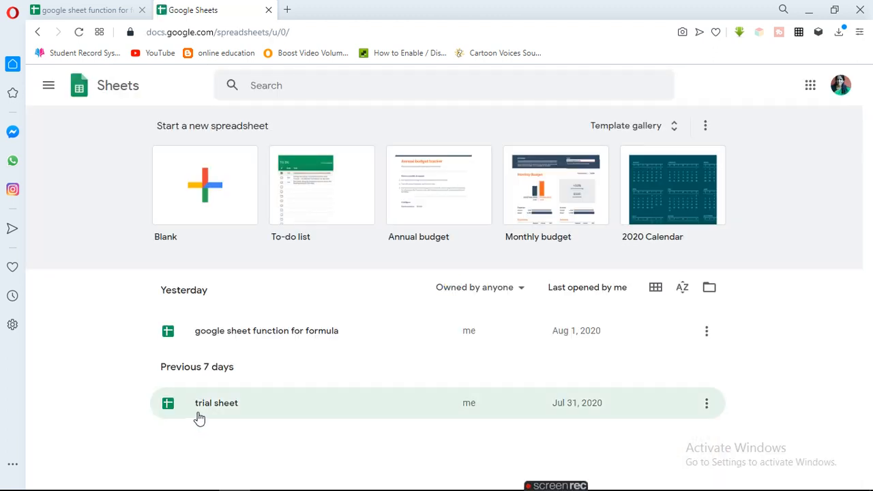
pyautogui.click(217, 410)
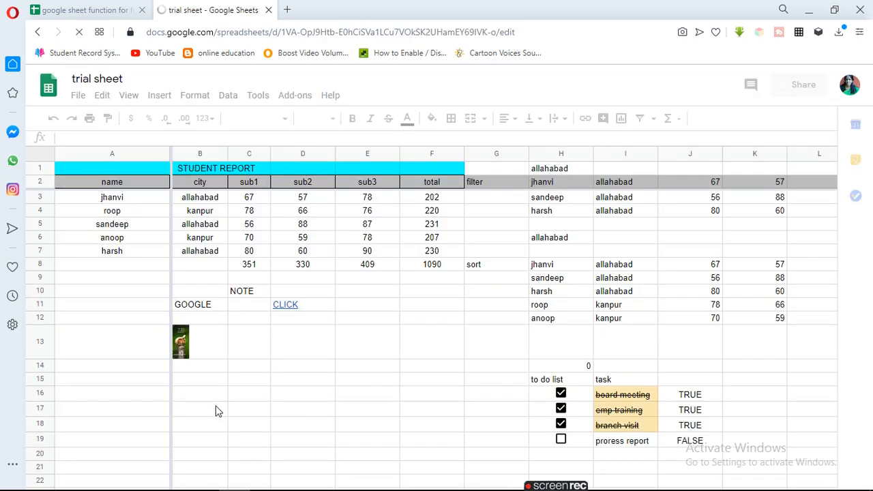
pyautogui.click(555, 272)
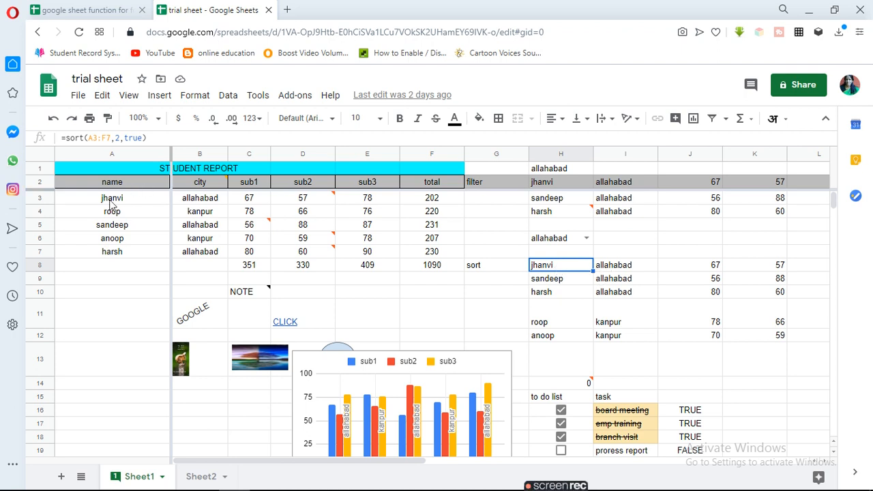
pyautogui.click(38, 182)
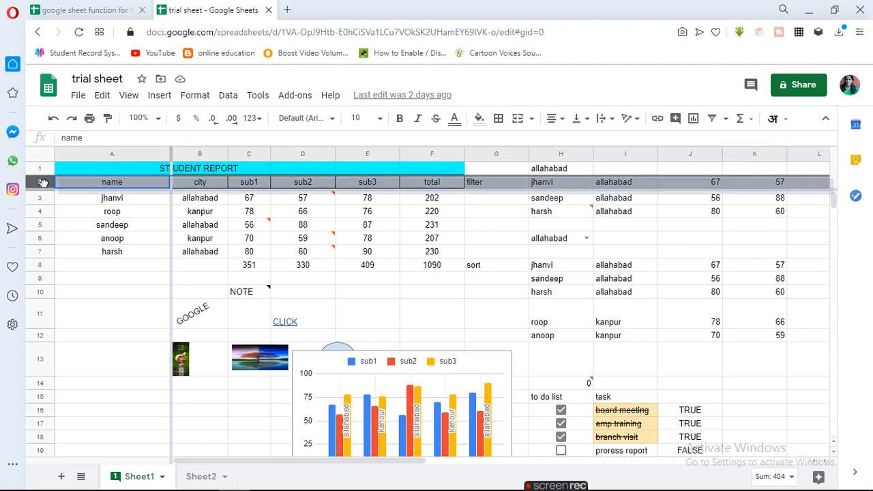
pyautogui.rightClick(42, 183)
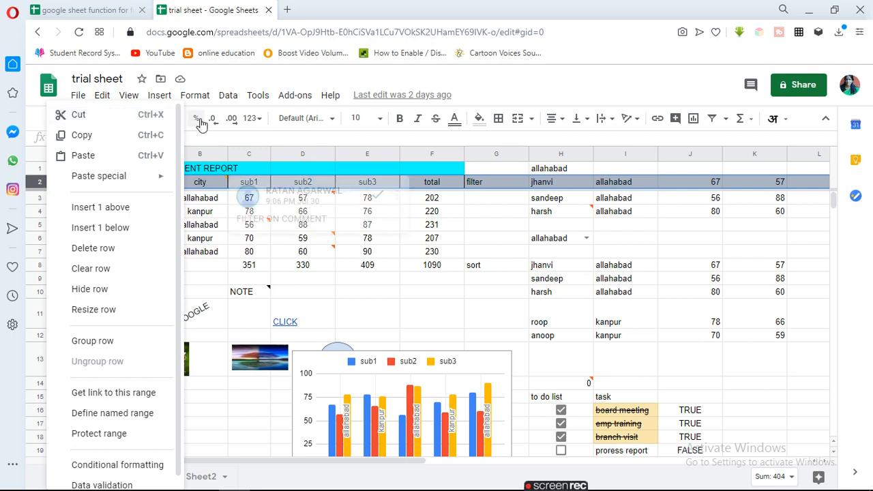
pyautogui.click(295, 278)
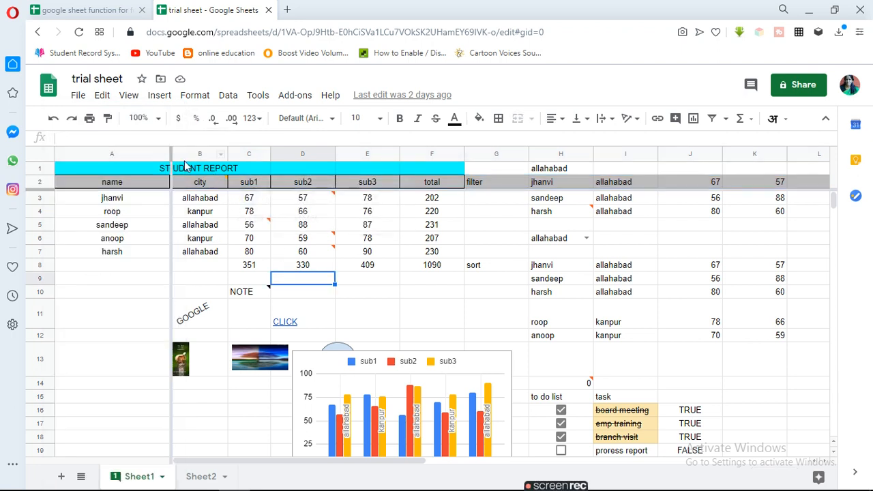
# Change the order argument of the SORT formula in cell H8 to false, making it =sort(A3:F7,2,false).
pyautogui.click(564, 269)
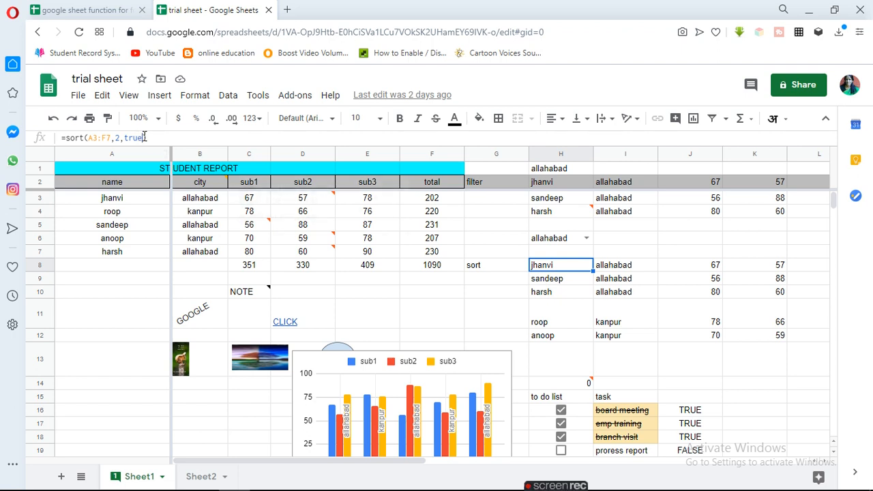
pyautogui.moveTo(142, 137); pyautogui.dragTo(125, 136)
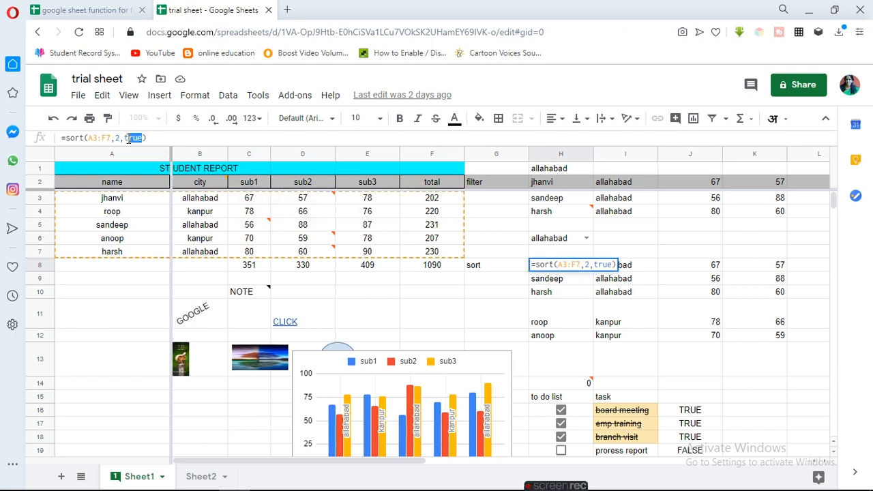
pyautogui.write('false')
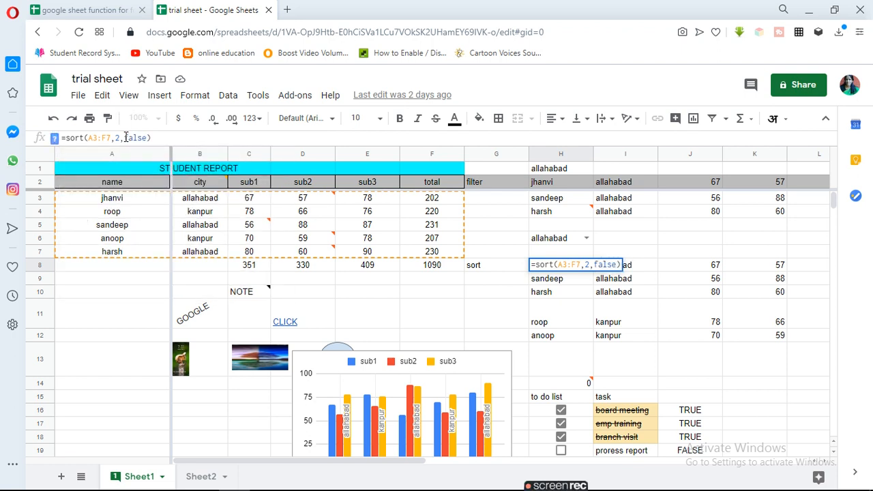
pyautogui.press('Return')
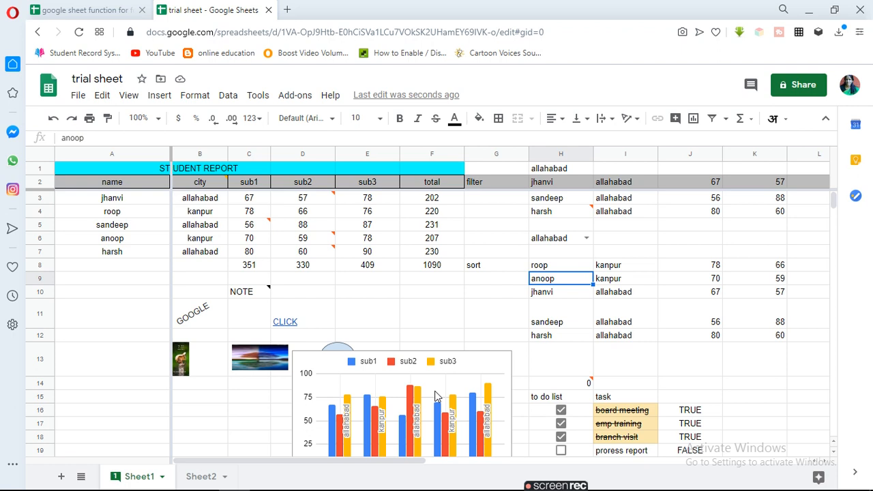
# Open data validation from cell H14 and set its cell range to the subject marks in C3:E7.
pyautogui.click(560, 379)
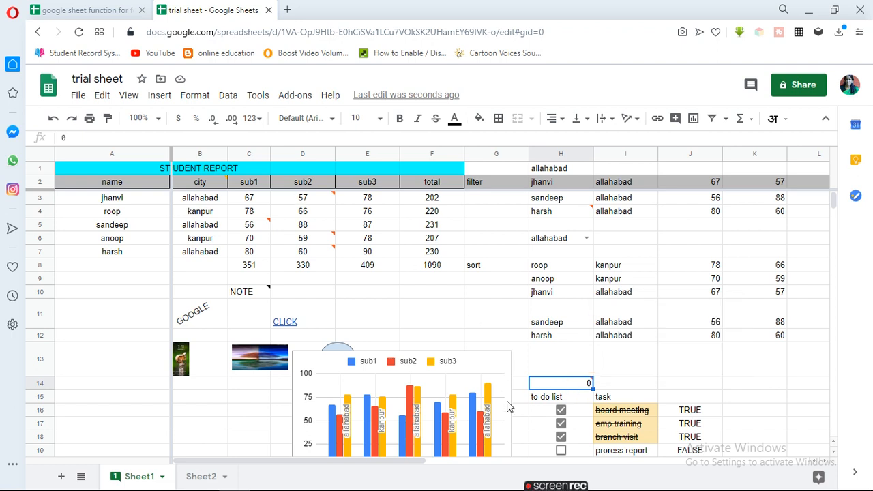
pyautogui.moveTo(584, 383)
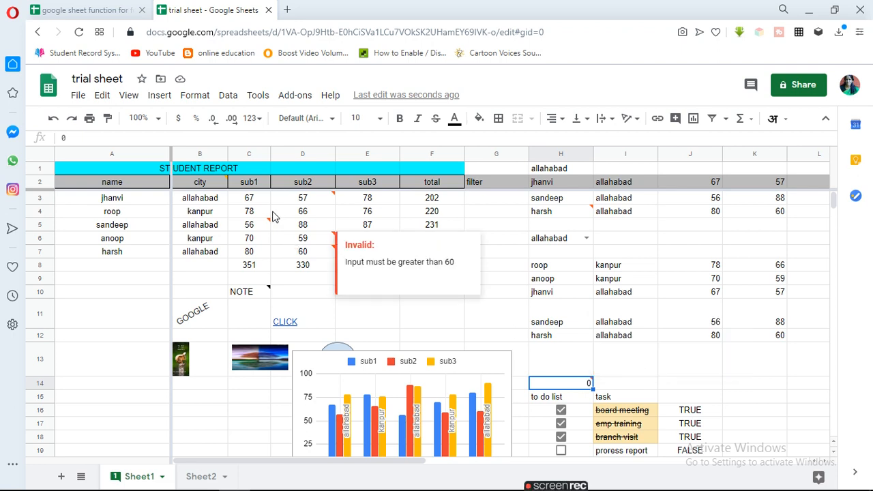
pyautogui.click(228, 95)
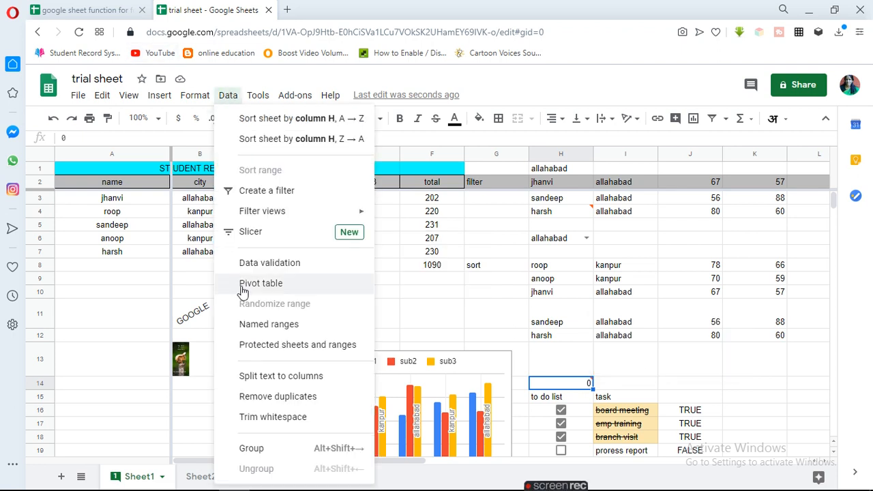
pyautogui.click(258, 263)
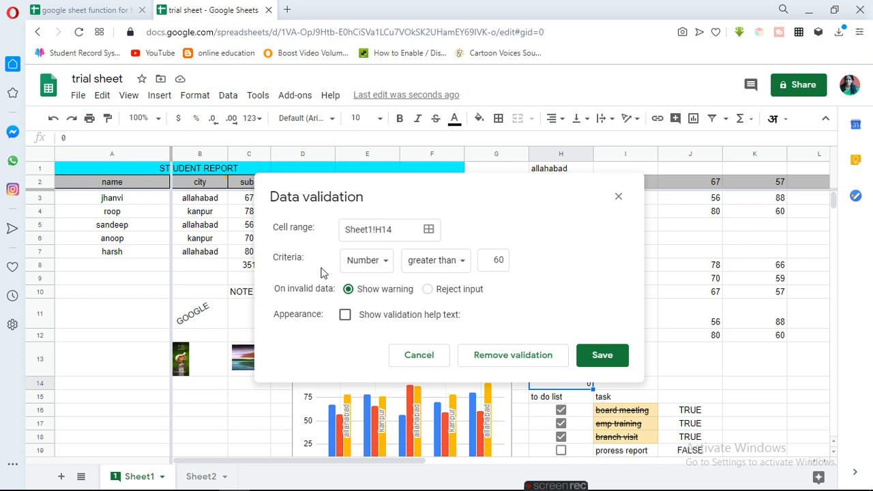
pyautogui.click(422, 234)
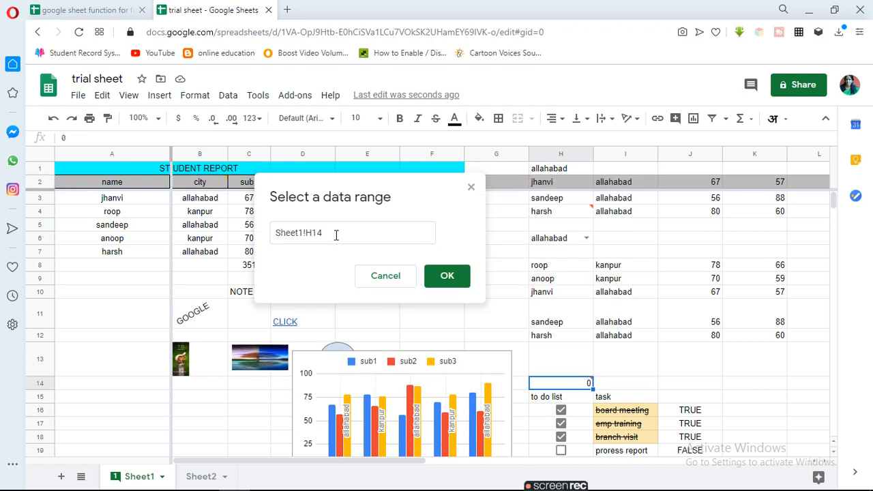
pyautogui.click(249, 199)
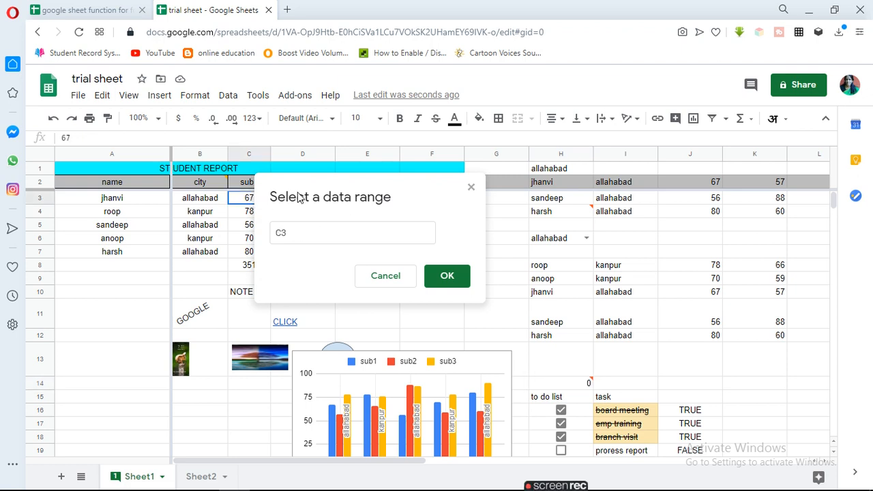
pyautogui.moveTo(314, 184); pyautogui.dragTo(262, 311)
pyautogui.moveTo(254, 202); pyautogui.dragTo(375, 256)
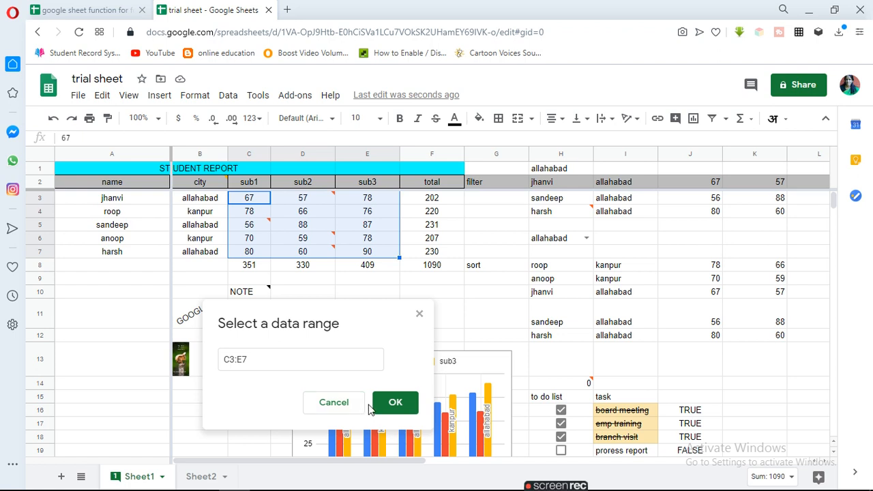
pyautogui.click(393, 404)
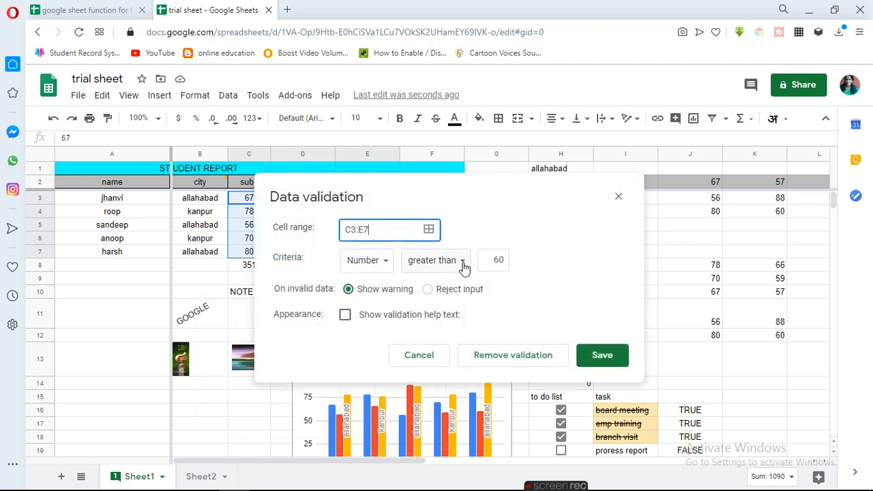
# Set the number criterion for C3:E7 to less than 60, enable the validation help text and save the rule.
pyautogui.click(503, 259)
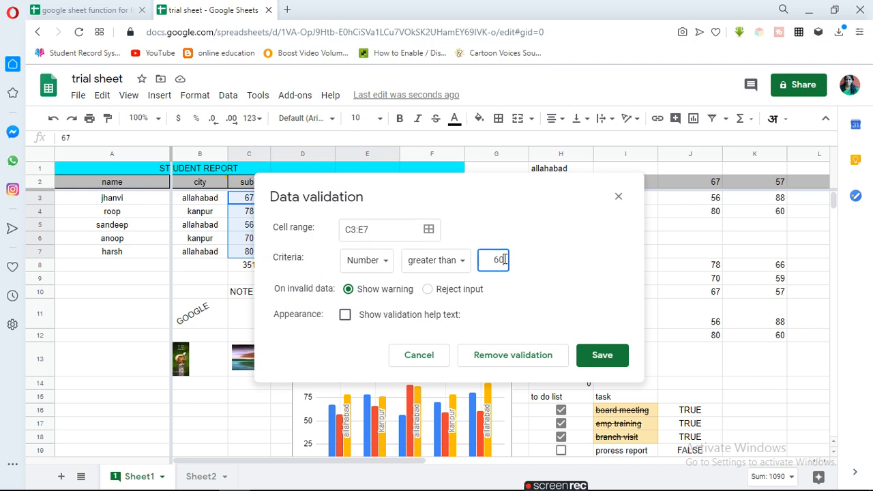
pyautogui.click(463, 264)
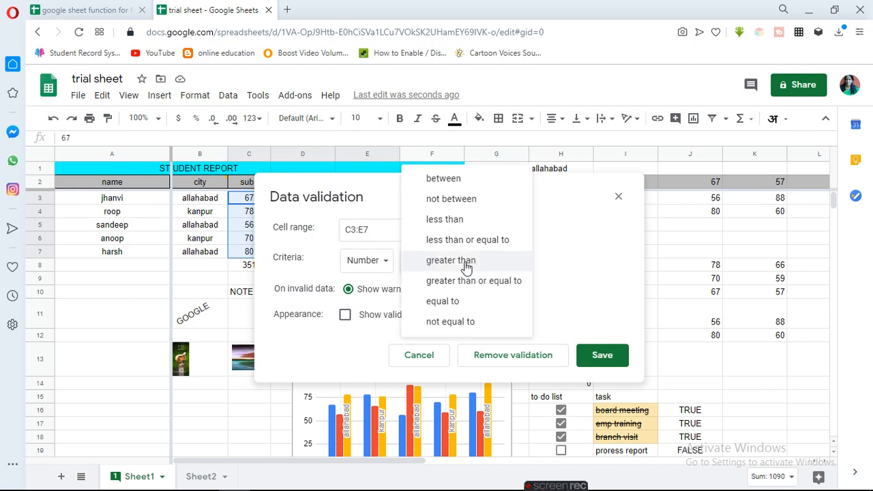
pyautogui.click(448, 219)
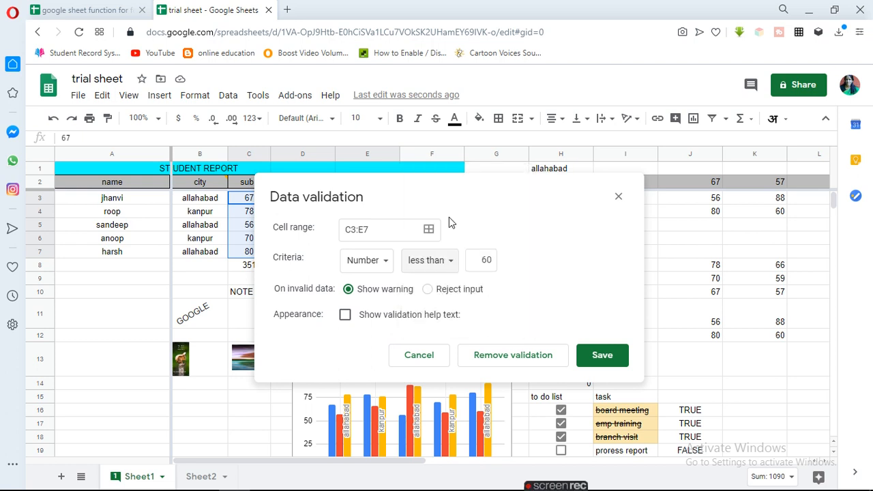
pyautogui.click(346, 316)
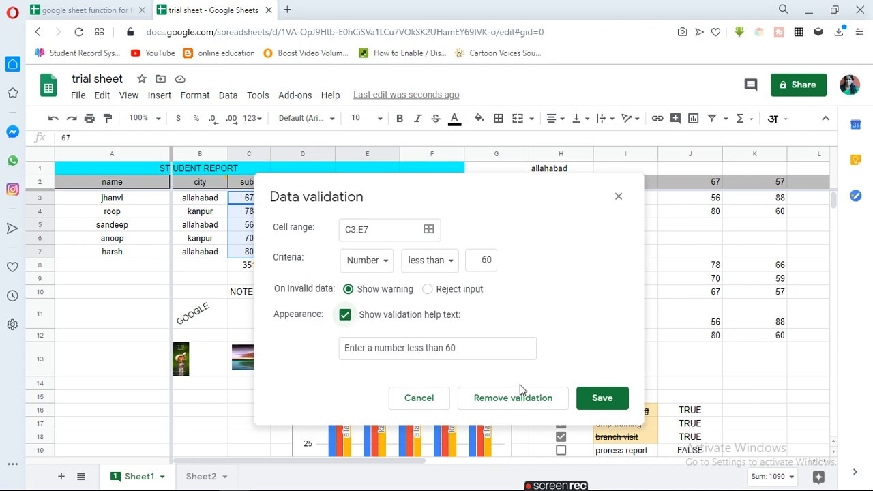
pyautogui.click(597, 406)
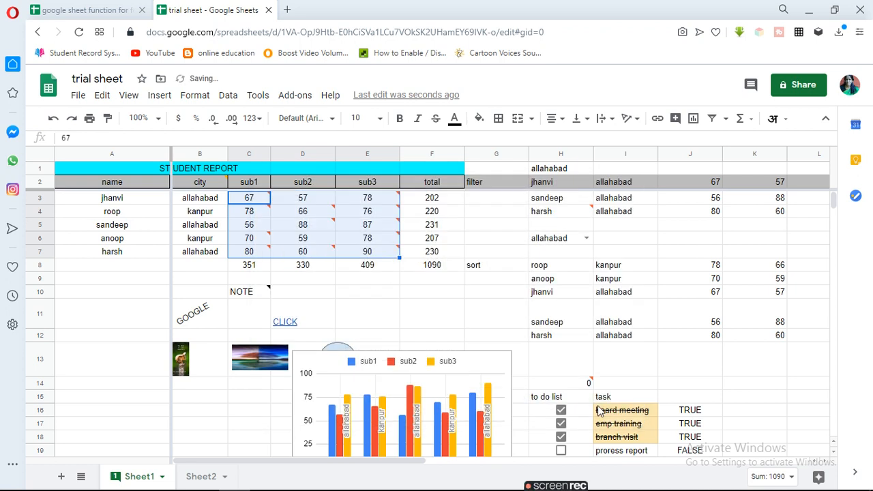
pyautogui.moveTo(303, 252)
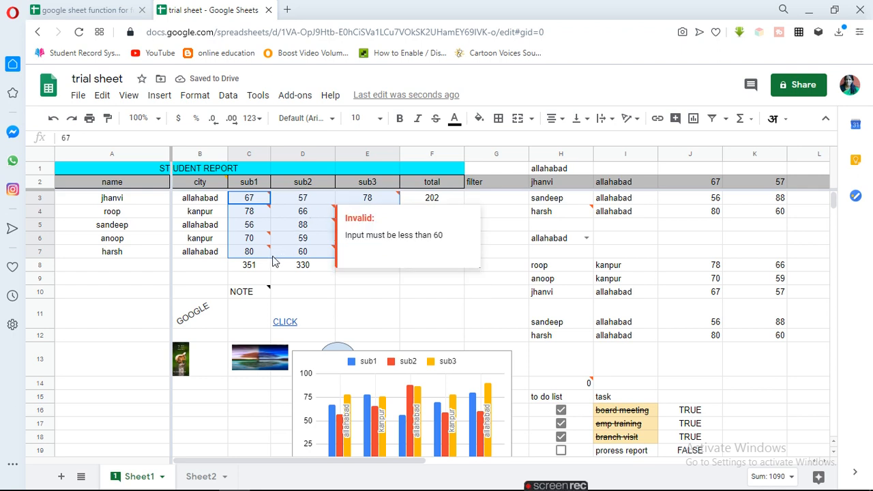
# Change the data validation condition of cell H14 to a number less than 60 and save it.
pyautogui.click(574, 383)
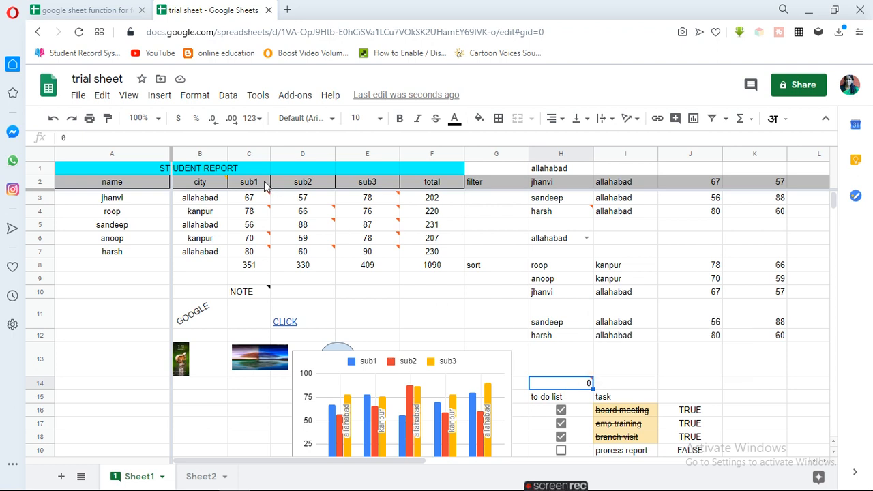
pyautogui.click(227, 96)
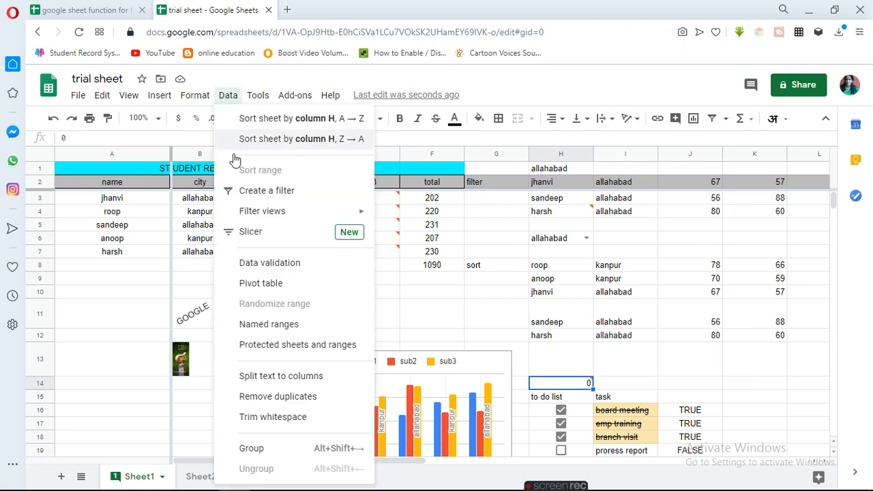
pyautogui.click(266, 267)
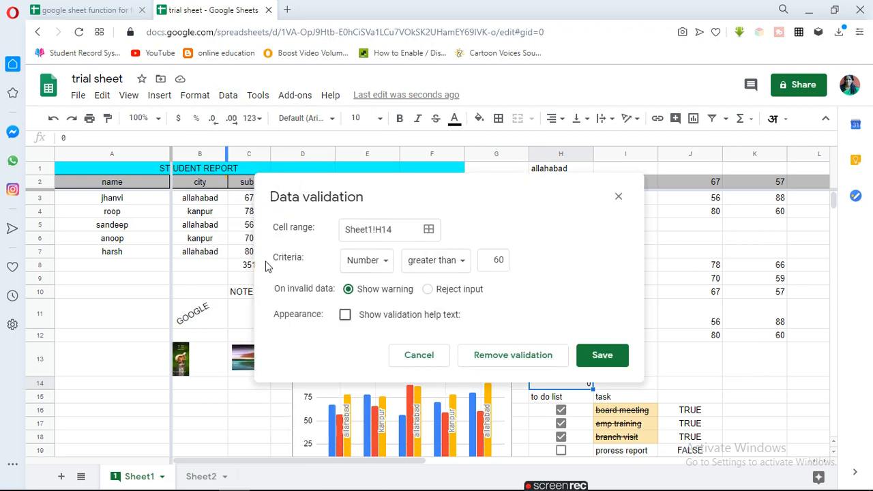
pyautogui.click(461, 269)
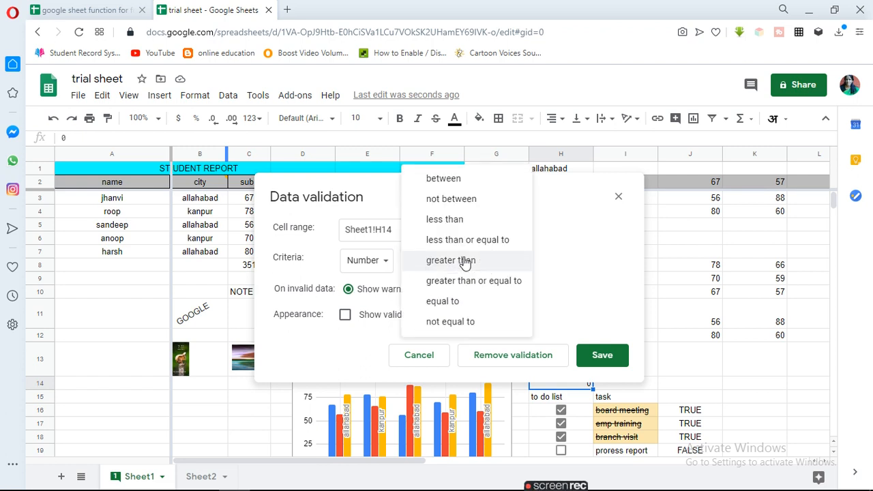
pyautogui.click(463, 220)
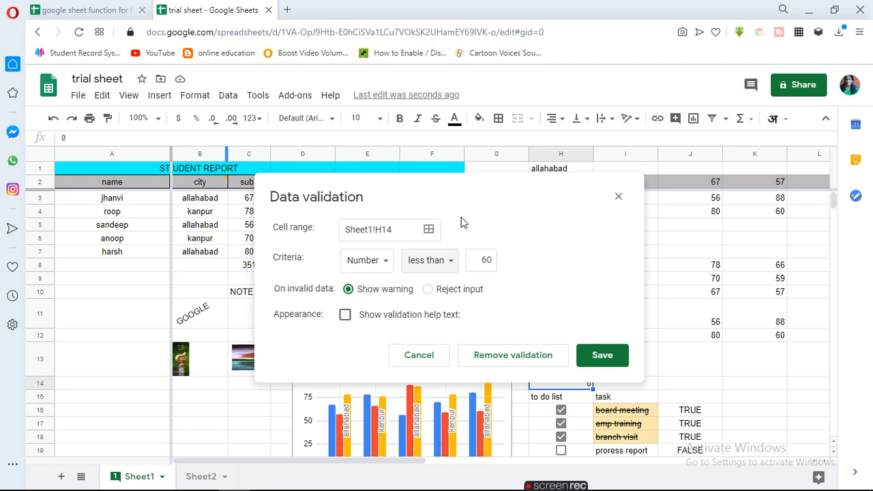
pyautogui.click(601, 356)
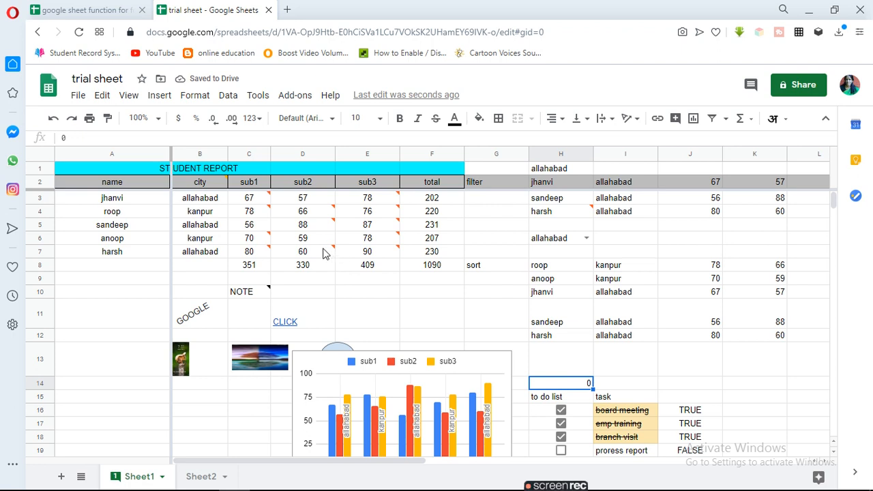
# From cell H14, extend the number less than 60 data validation rule to the marks in C3:E7 and save it.
pyautogui.moveTo(315, 250)
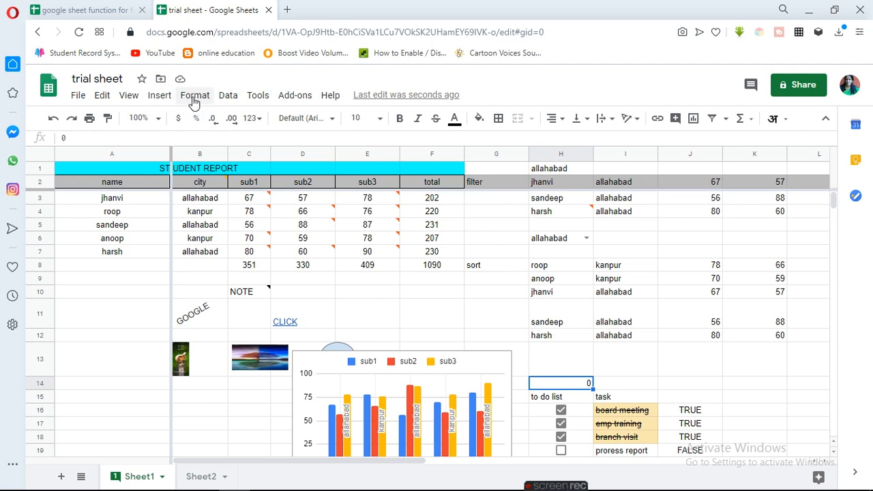
pyautogui.click(230, 97)
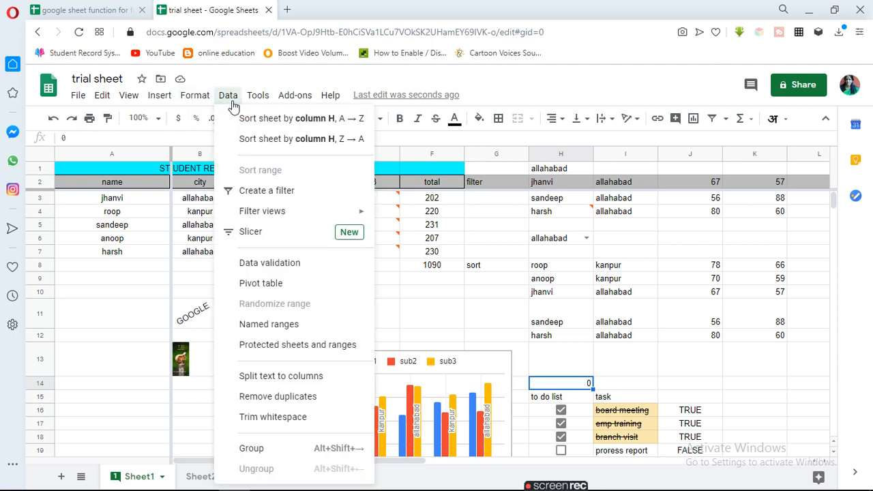
pyautogui.click(282, 261)
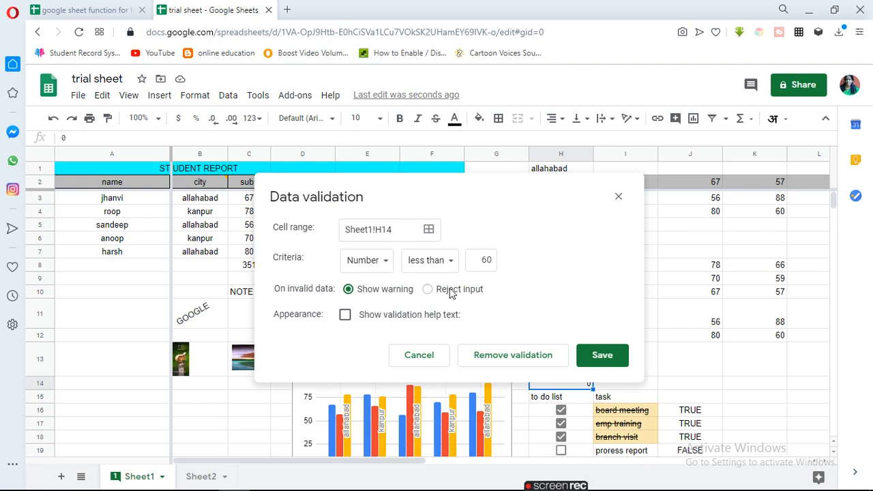
pyautogui.click(428, 230)
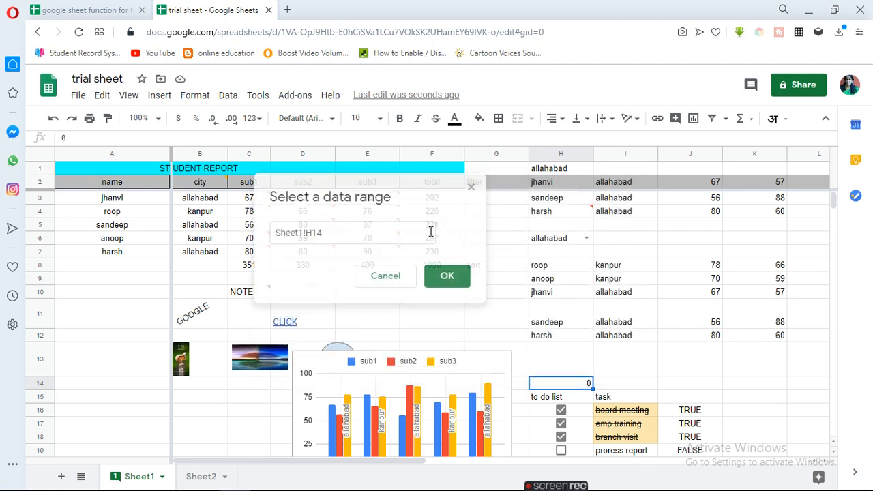
pyautogui.moveTo(249, 204); pyautogui.dragTo(363, 259)
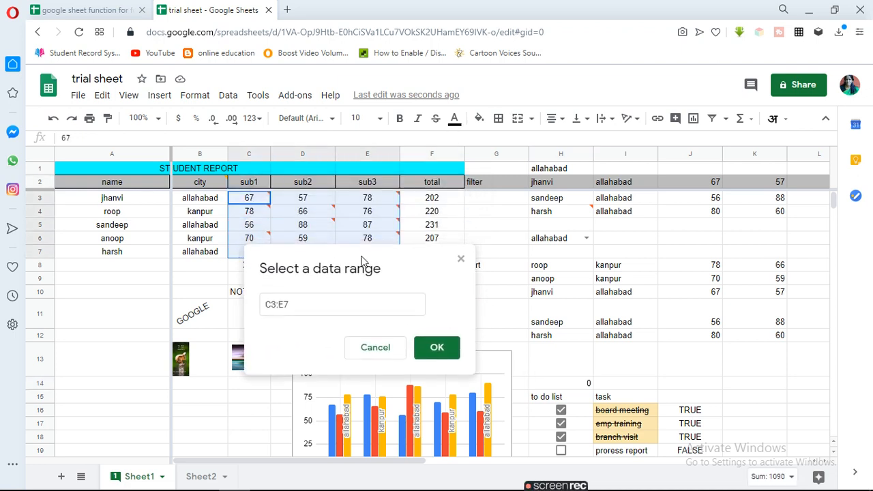
pyautogui.click(442, 352)
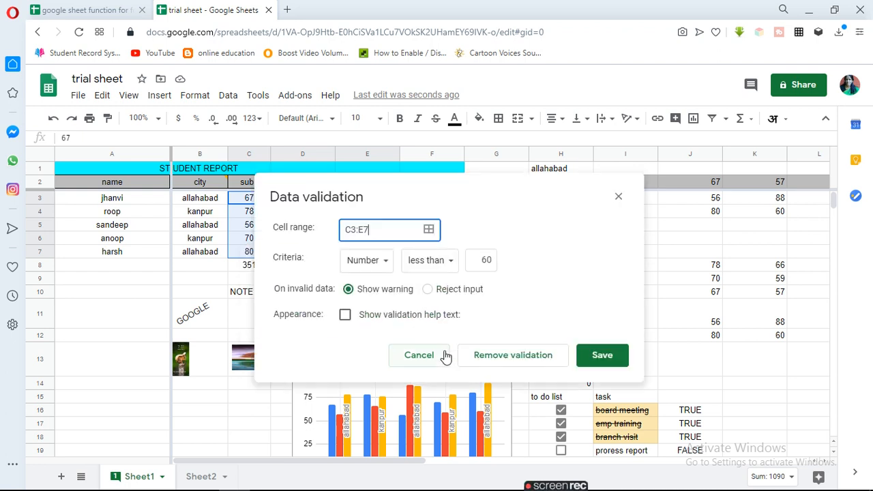
pyautogui.click(601, 355)
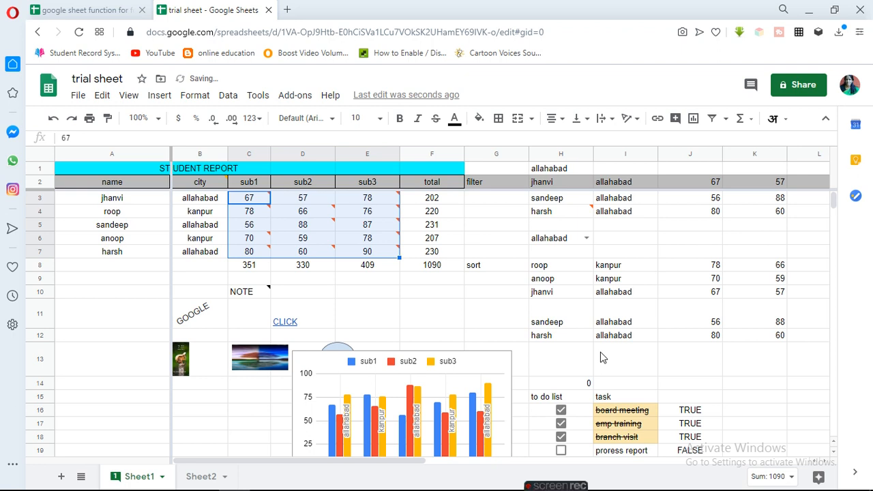
pyautogui.click(590, 386)
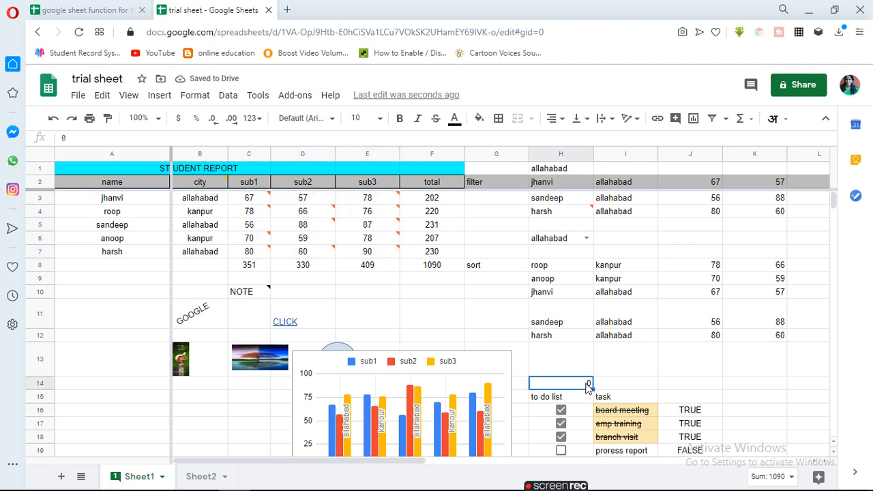
pyautogui.click(626, 386)
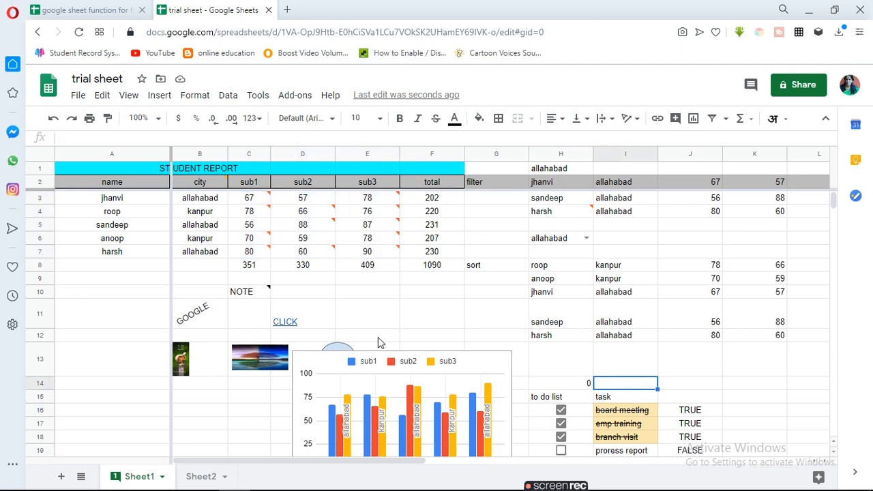
pyautogui.click(228, 95)
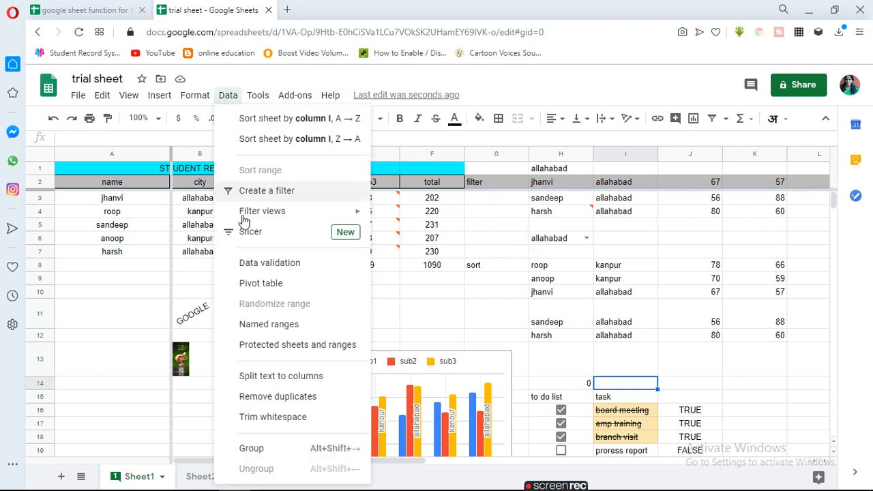
pyautogui.click(254, 266)
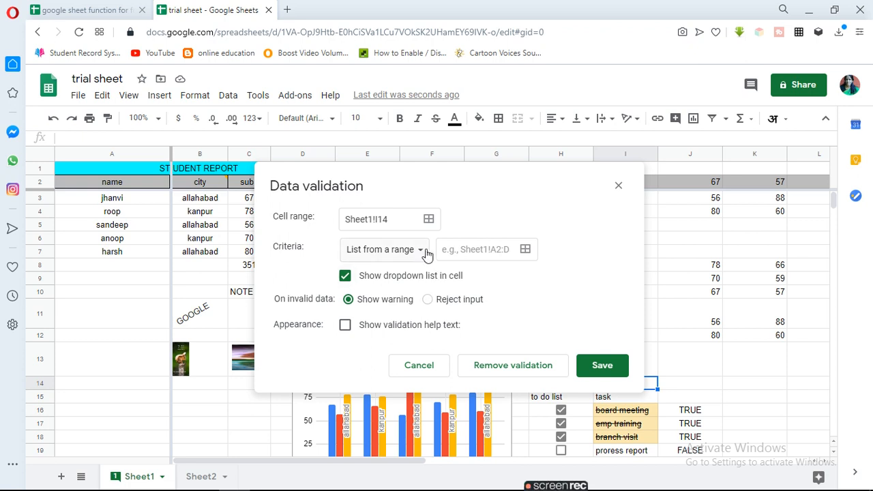
pyautogui.click(525, 249)
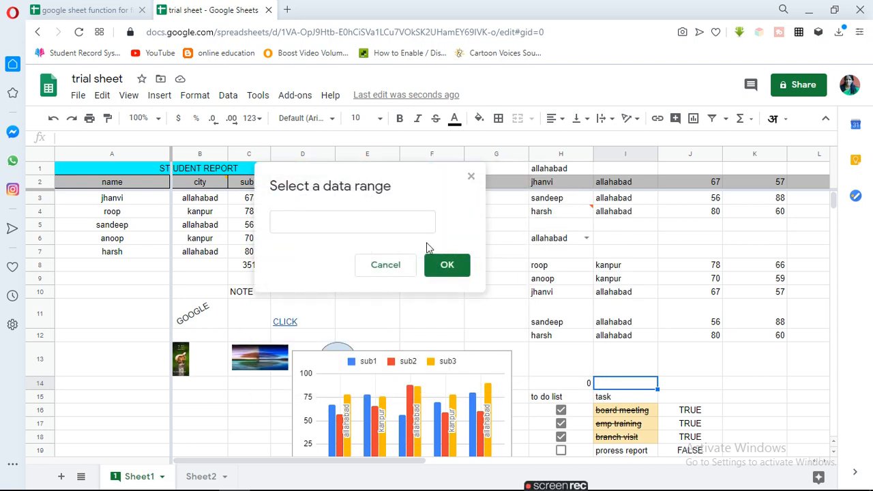
pyautogui.moveTo(245, 201); pyautogui.dragTo(369, 258)
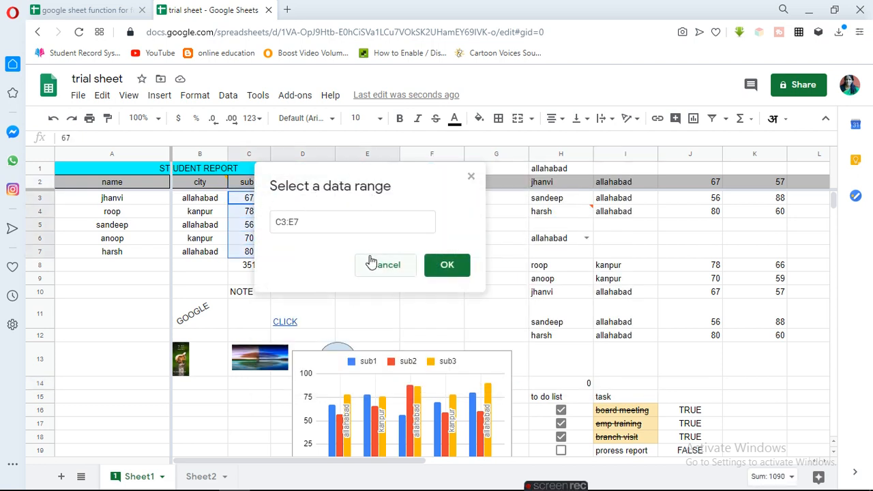
pyautogui.moveTo(391, 182); pyautogui.dragTo(366, 314)
pyautogui.click(418, 407)
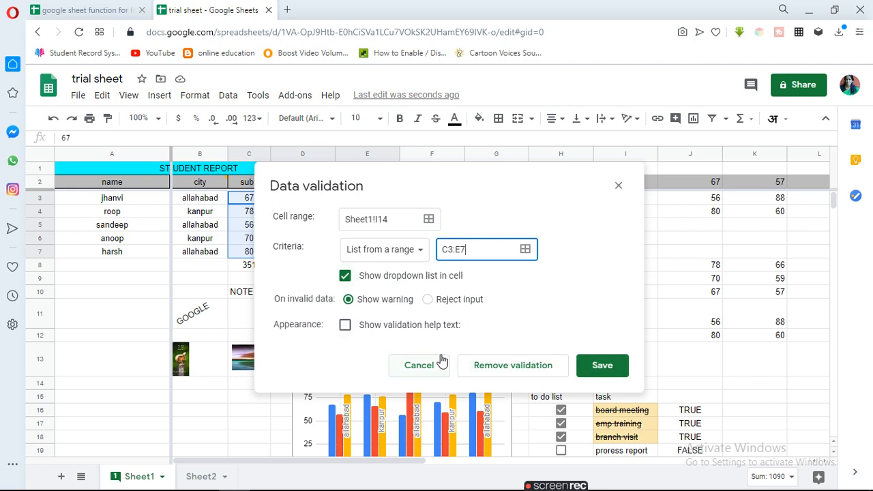
pyautogui.click(417, 365)
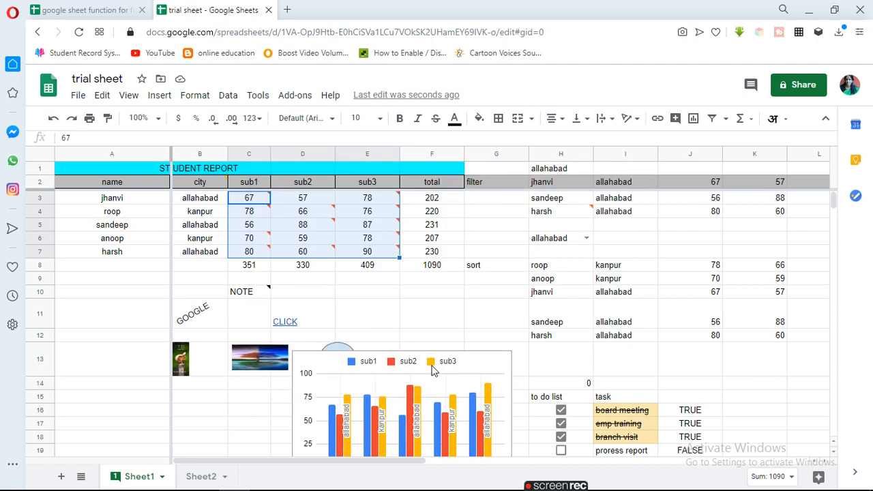
# Open data validation from cell J14, set its cell range to C3:E7 and remove the validation from those marks.
pyautogui.click(668, 388)
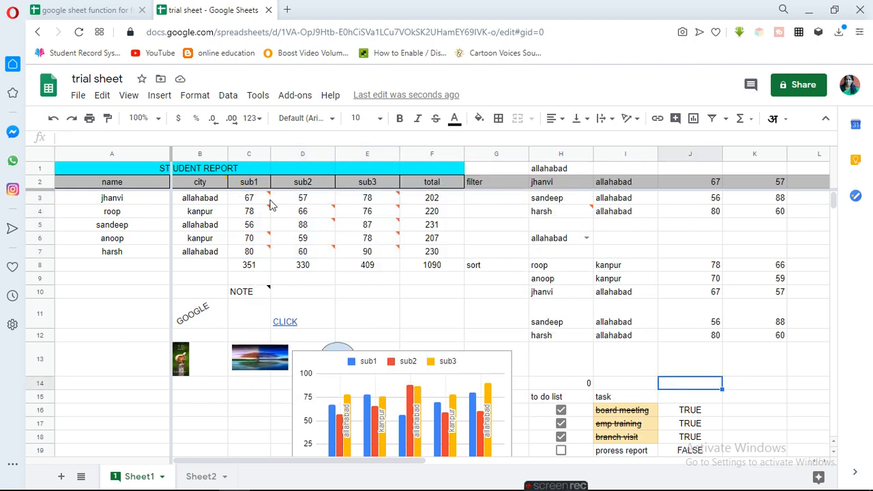
pyautogui.moveTo(264, 203)
pyautogui.click(228, 96)
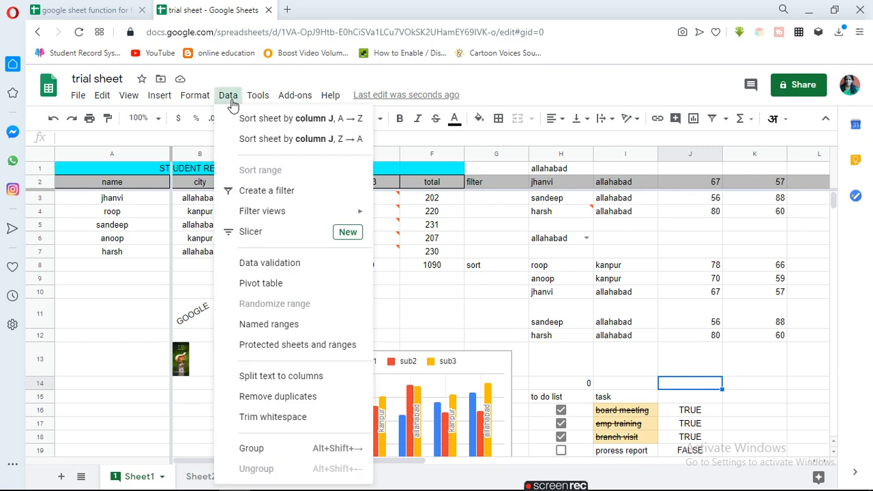
pyautogui.click(281, 262)
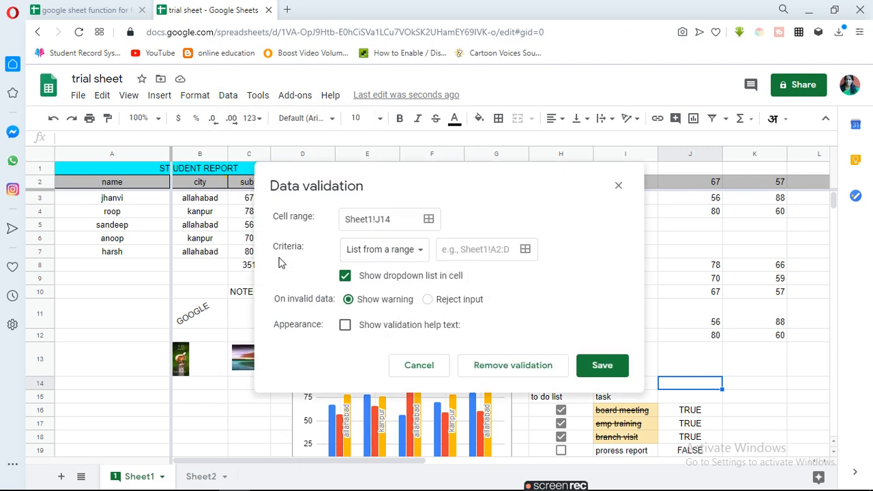
pyautogui.click(428, 220)
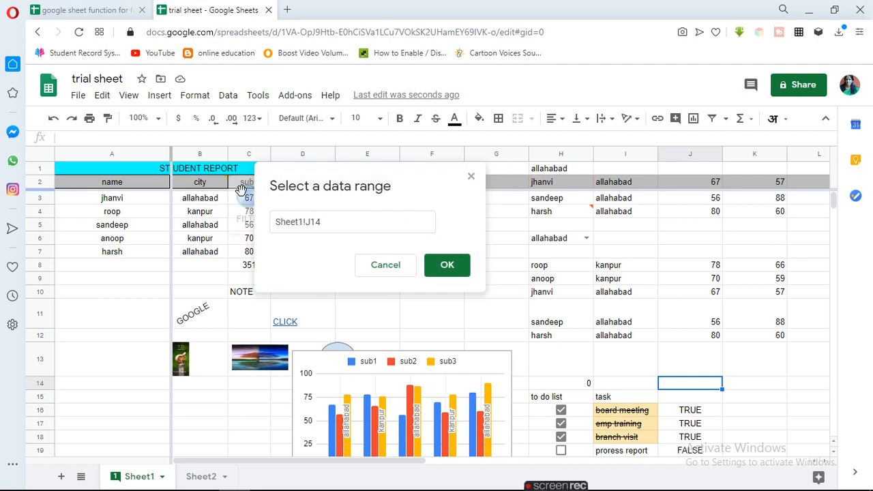
pyautogui.moveTo(242, 193); pyautogui.dragTo(238, 397)
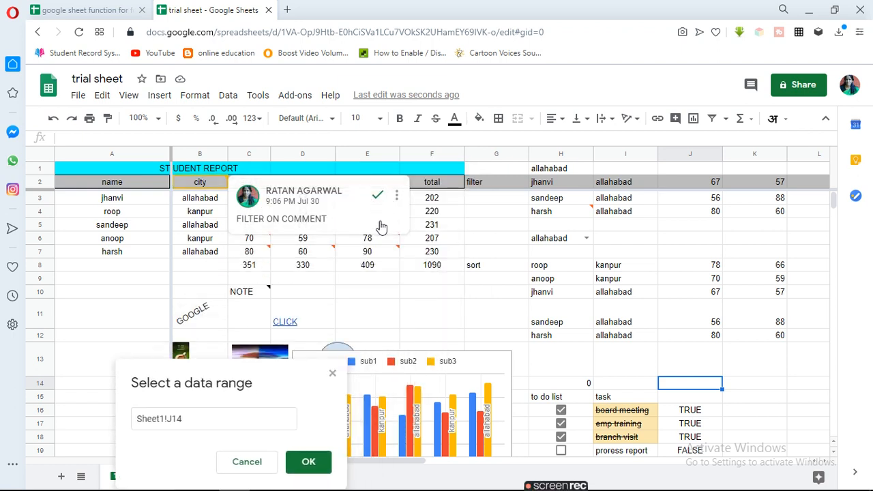
pyautogui.click(344, 191)
pyautogui.moveTo(253, 198); pyautogui.dragTo(378, 254)
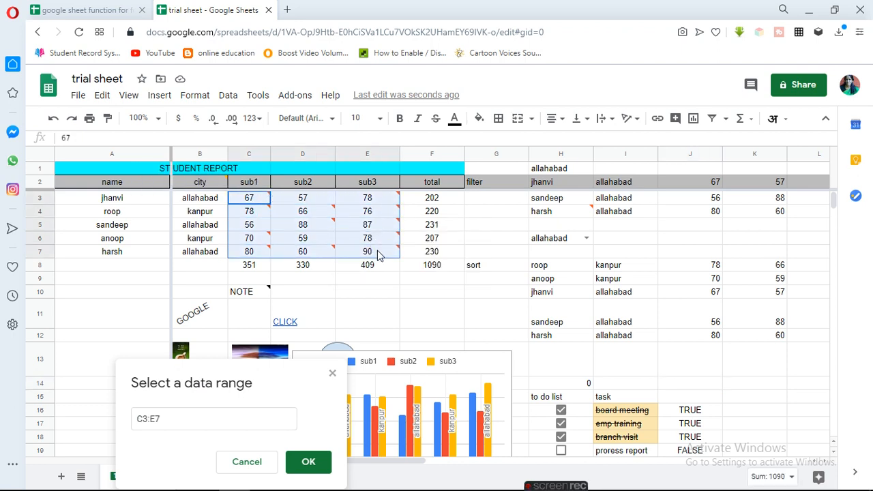
pyautogui.hotkey('ctrl', 'a')
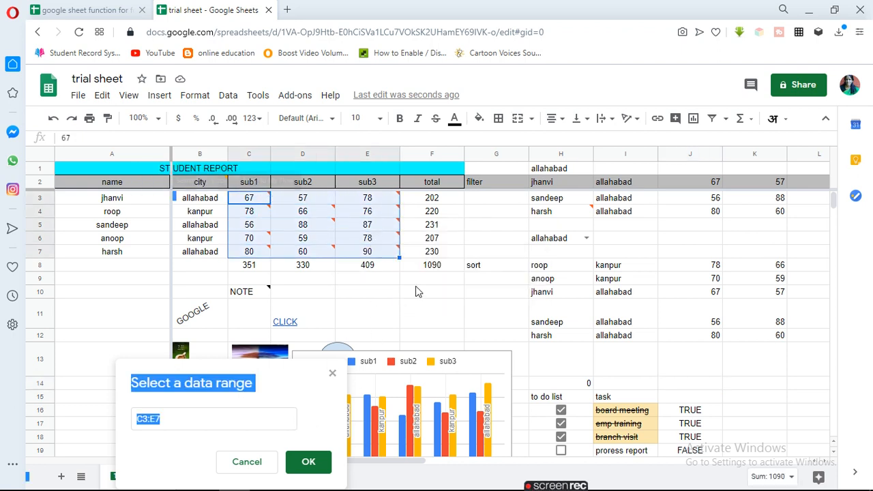
pyautogui.moveTo(292, 389); pyautogui.dragTo(430, 259)
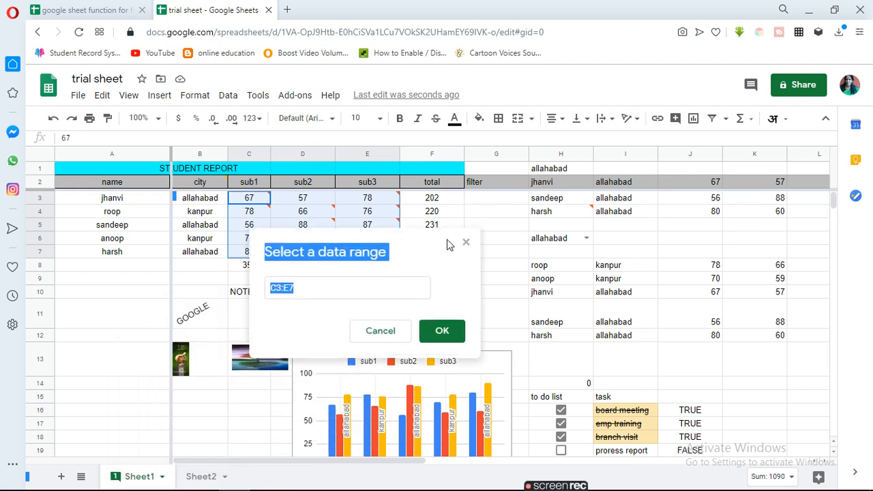
pyautogui.click(448, 326)
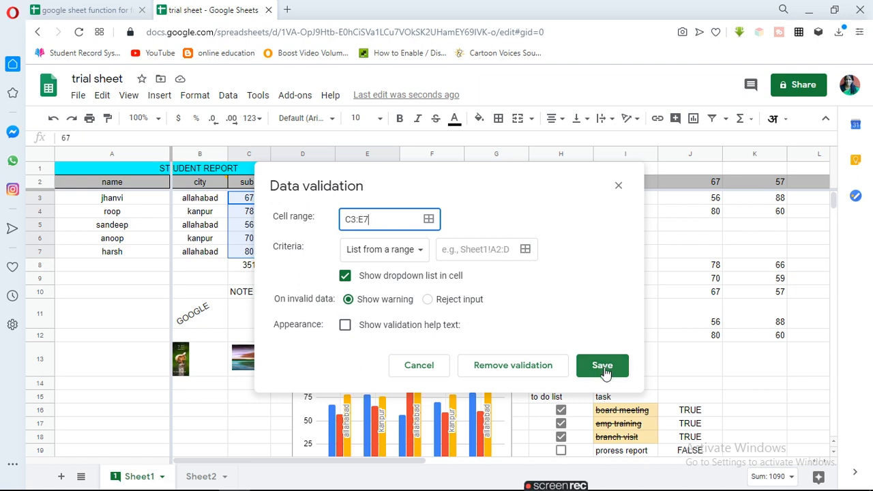
pyautogui.click(510, 365)
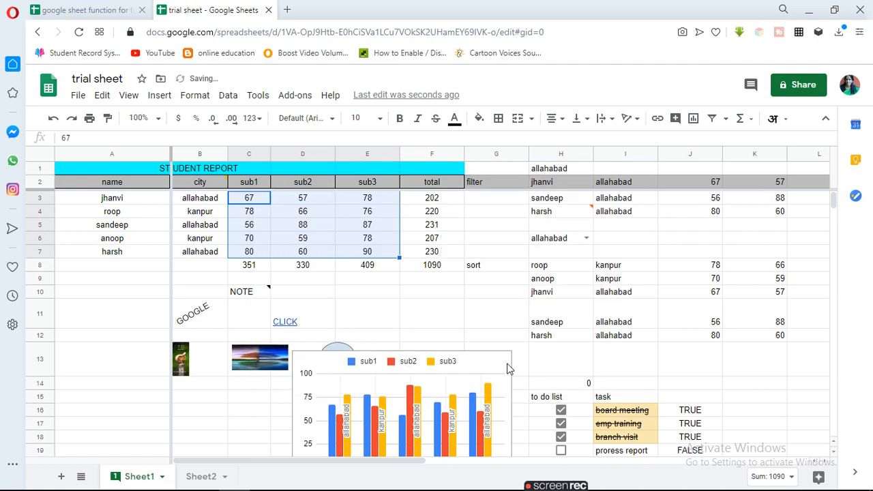
# From cell H14, apply the number less than 60 validation to C3:E7 with the validation help text shown, and save the rule.
pyautogui.click(577, 384)
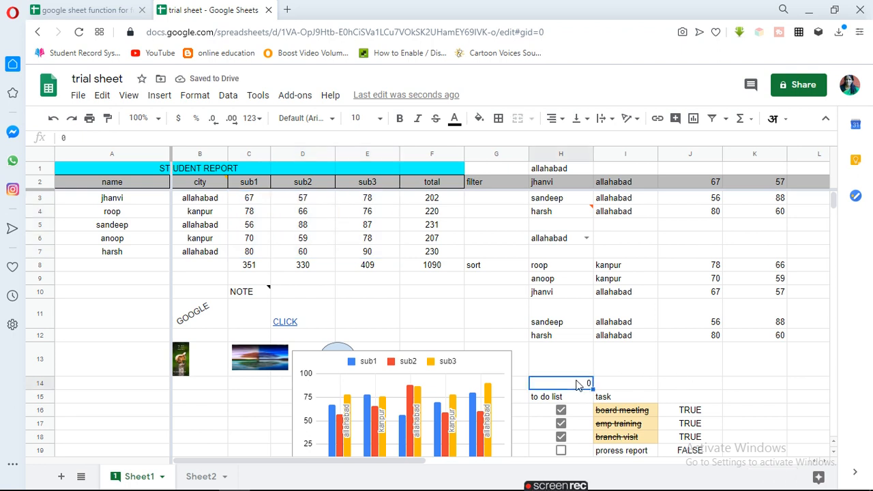
pyautogui.click(228, 99)
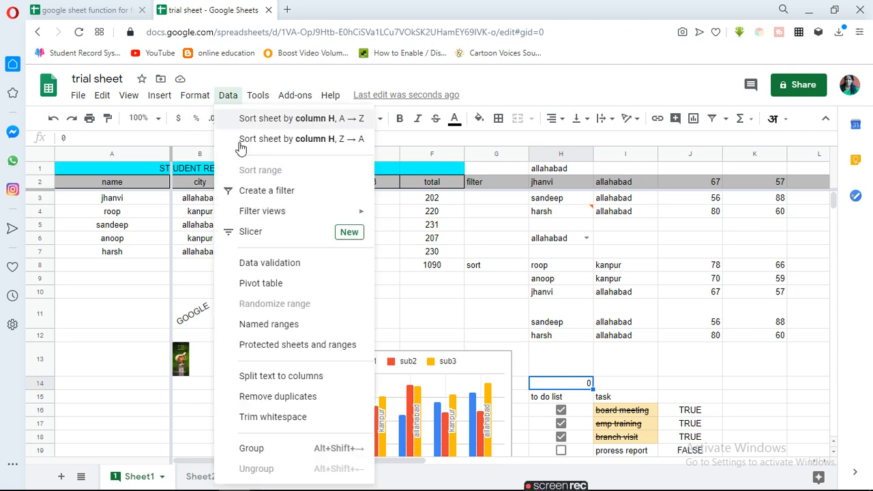
pyautogui.click(260, 270)
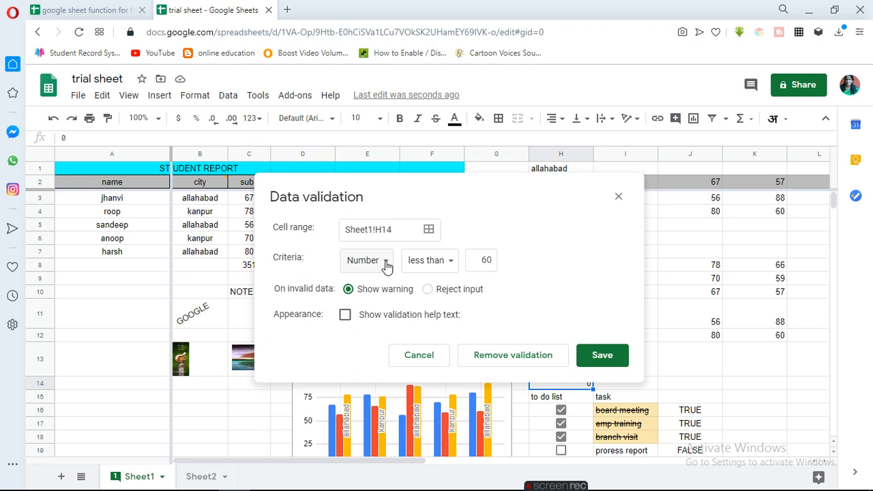
pyautogui.click(428, 230)
pyautogui.moveTo(247, 198); pyautogui.dragTo(376, 254)
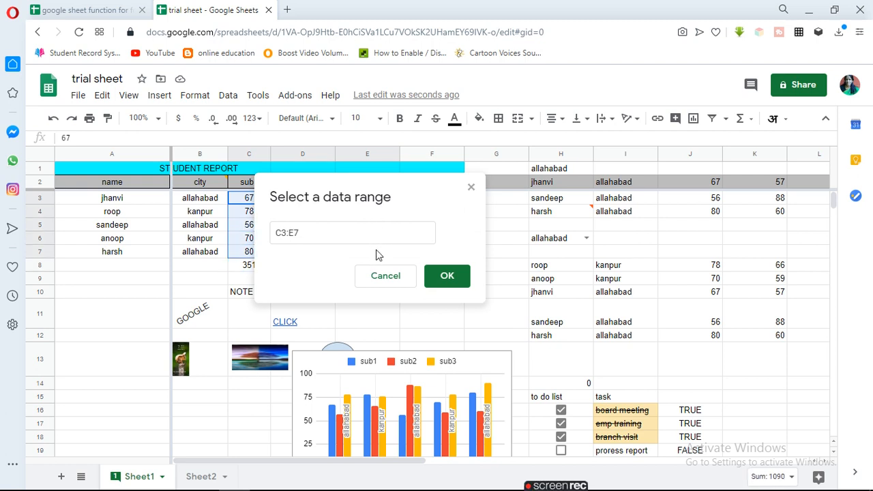
pyautogui.click(447, 276)
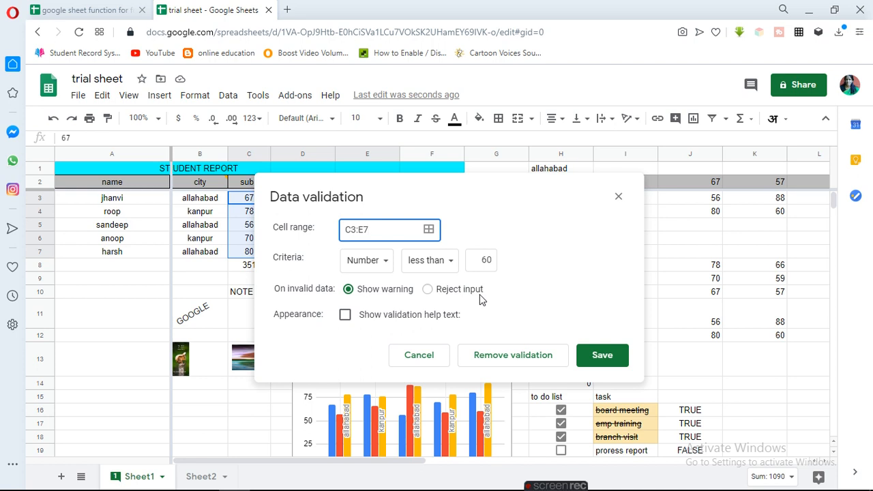
pyautogui.moveTo(492, 264); pyautogui.dragTo(484, 266)
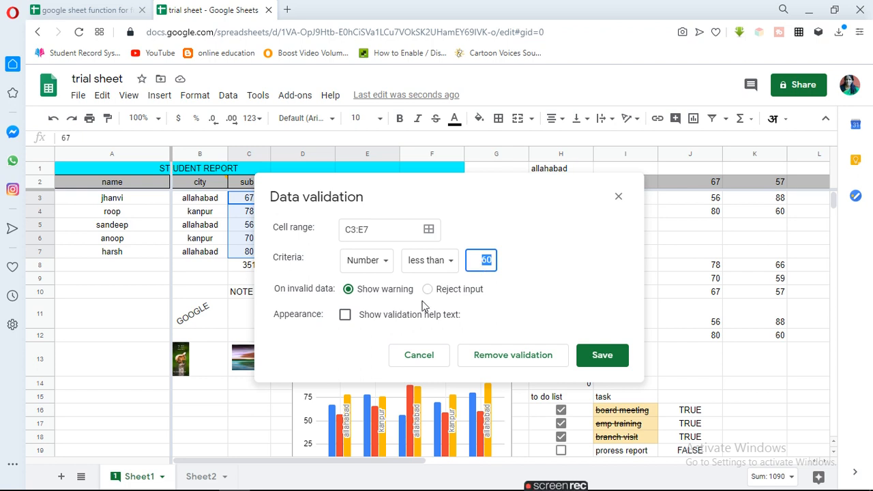
pyautogui.click(345, 315)
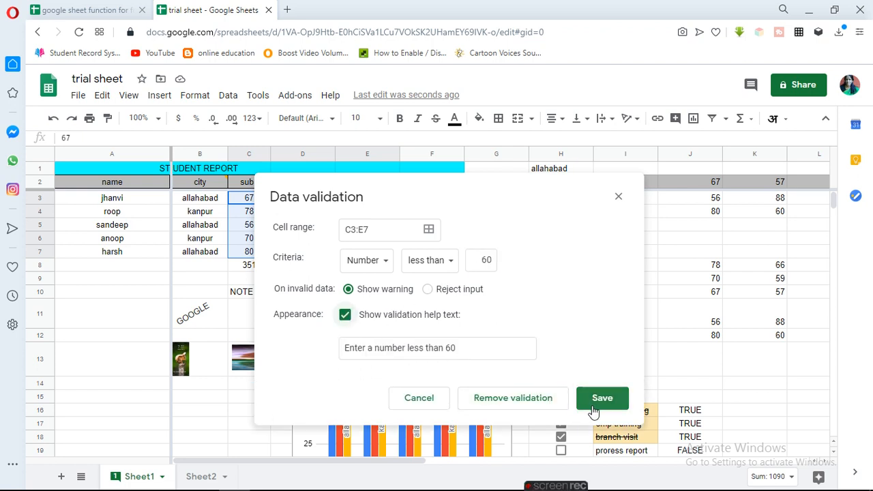
pyautogui.click(601, 401)
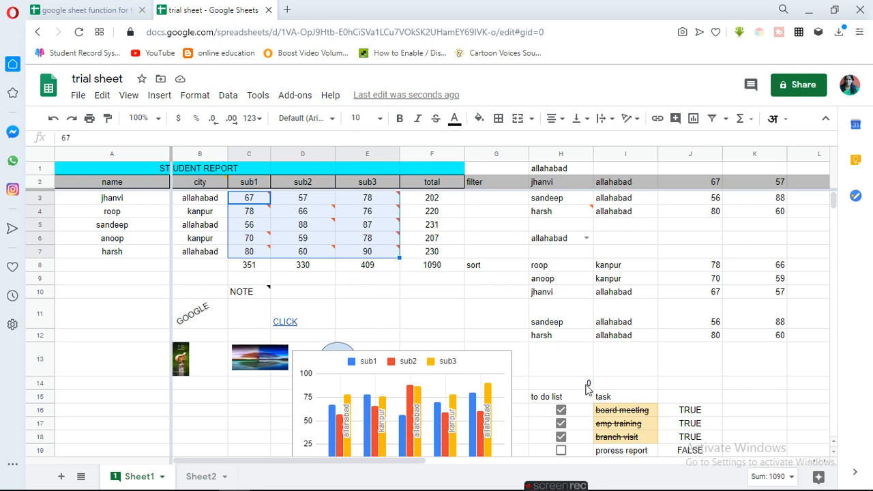
# Open the data validation of cell H14 and change its number condition to greater than 60.
pyautogui.click(560, 373)
pyautogui.click(577, 383)
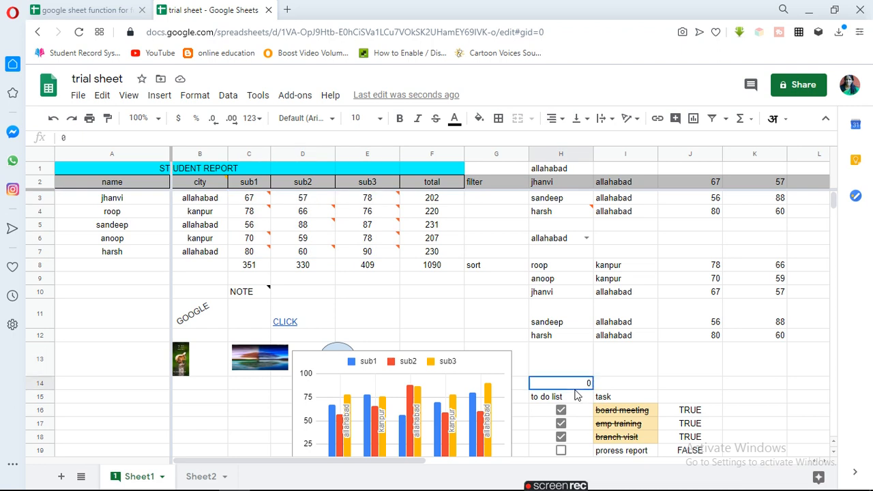
pyautogui.click(228, 95)
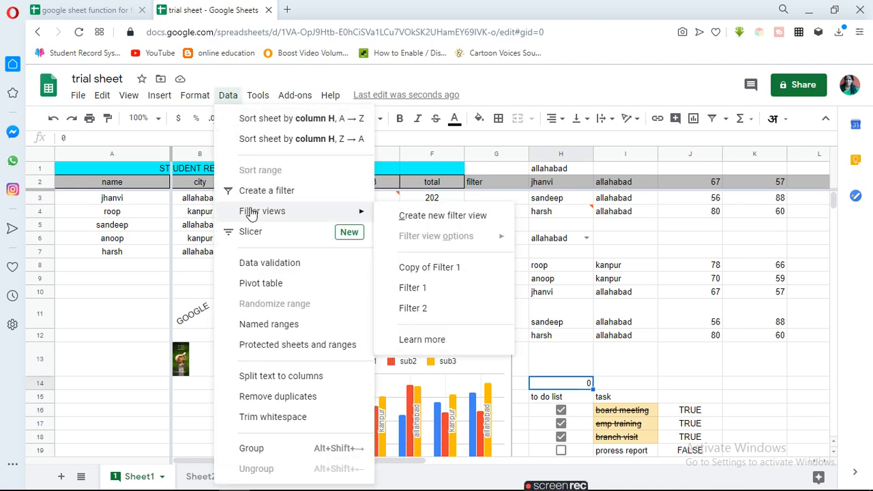
pyautogui.click(263, 262)
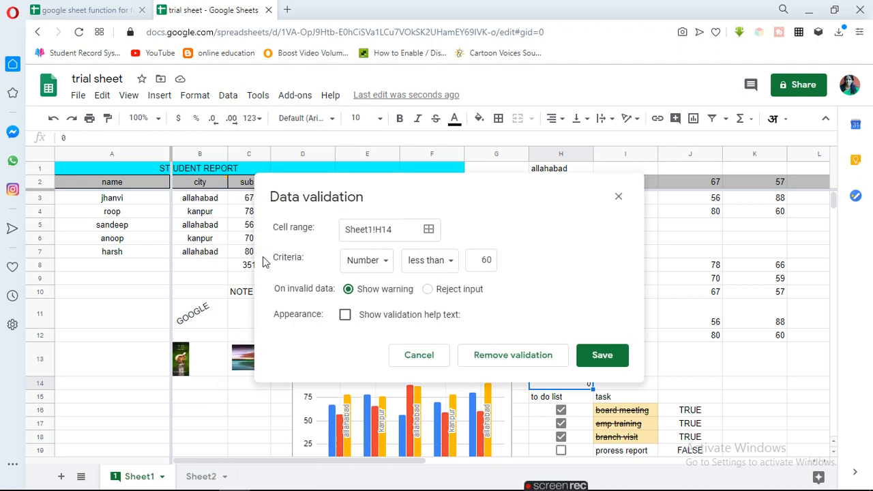
pyautogui.click(452, 263)
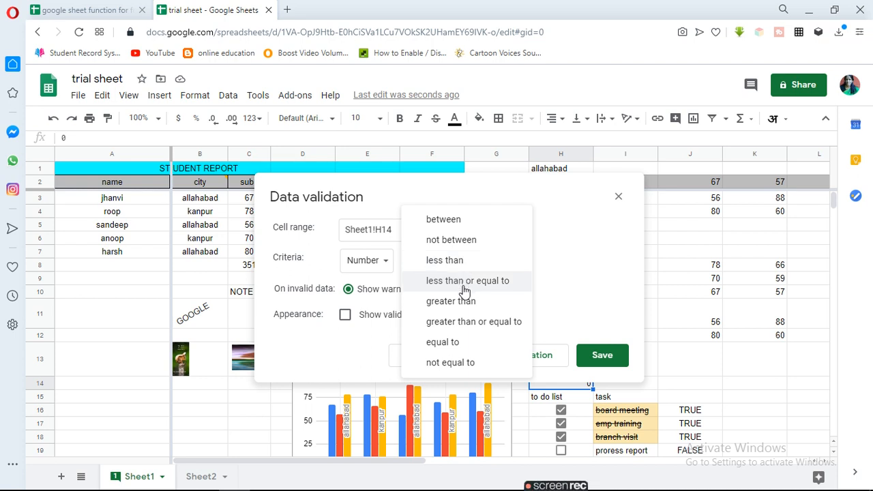
pyautogui.click(461, 309)
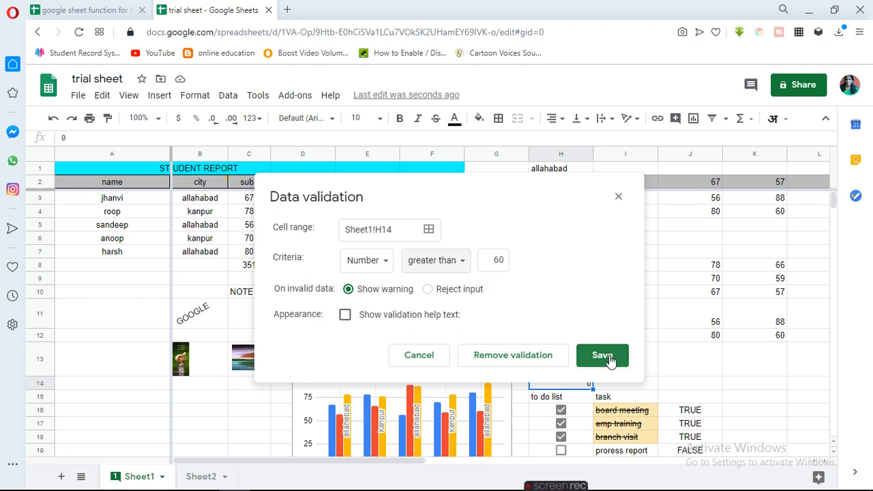
# Set the validation's cell range to the marks in C3:E7, save the rule and check the warning on a flagged mark.
pyautogui.click(428, 231)
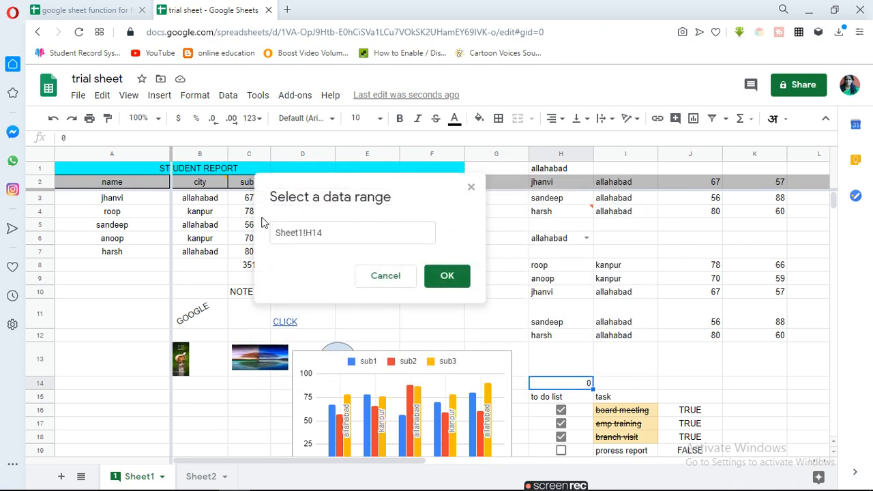
pyautogui.moveTo(321, 192); pyautogui.dragTo(274, 380)
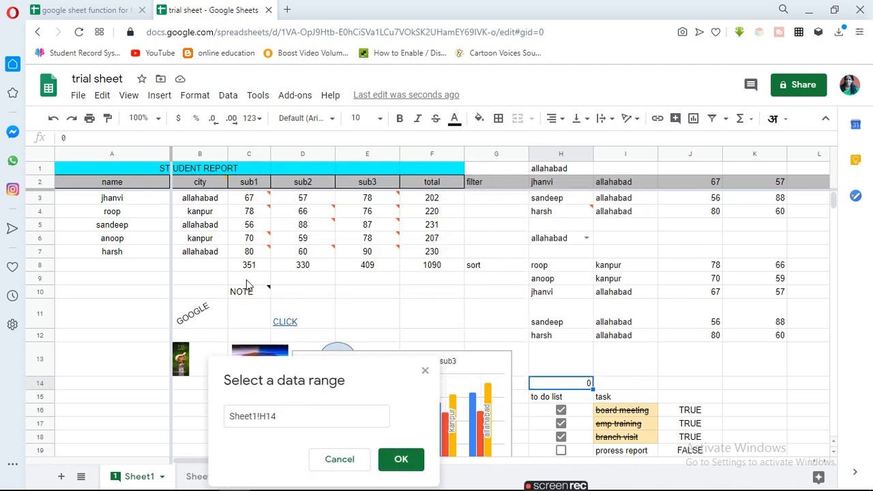
pyautogui.moveTo(261, 200); pyautogui.dragTo(394, 257)
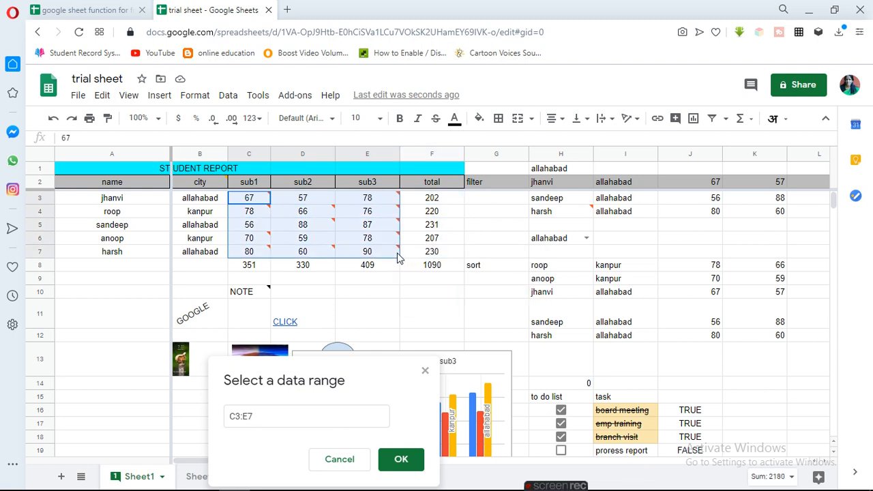
pyautogui.click(400, 459)
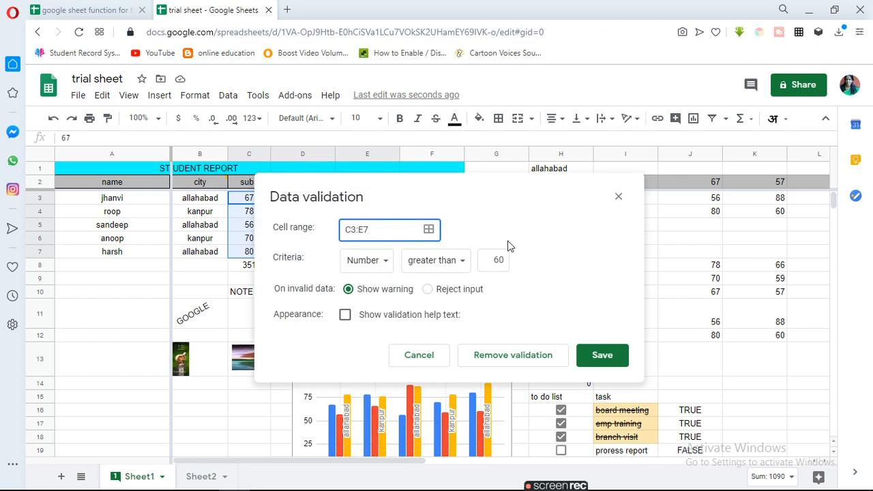
pyautogui.click(598, 358)
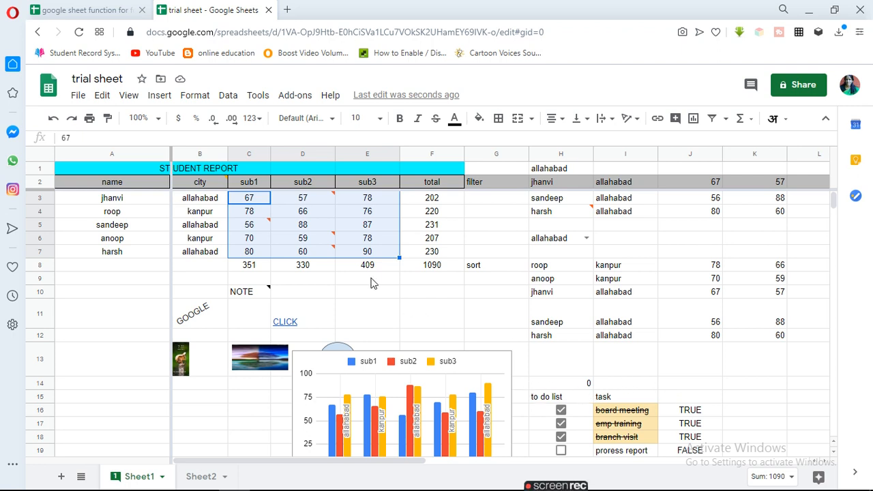
pyautogui.moveTo(327, 255)
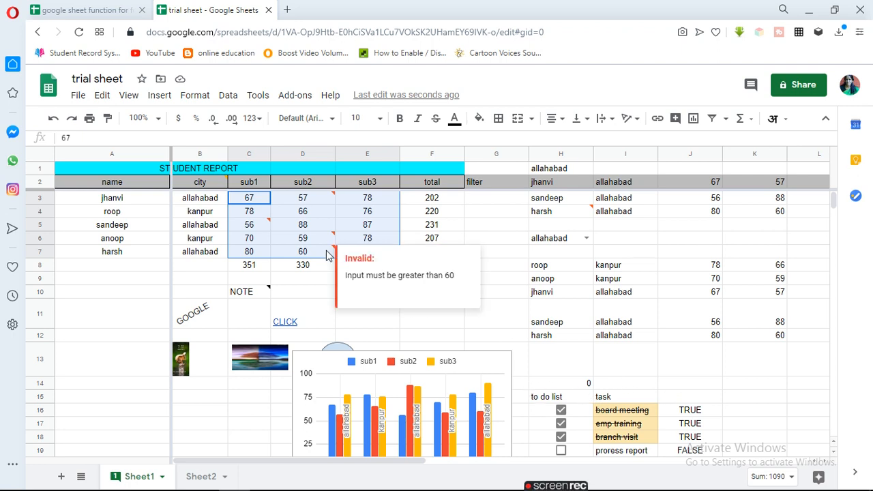
# Review the data validation rule of cell H14 and save it with its existing settings.
pyautogui.click(585, 387)
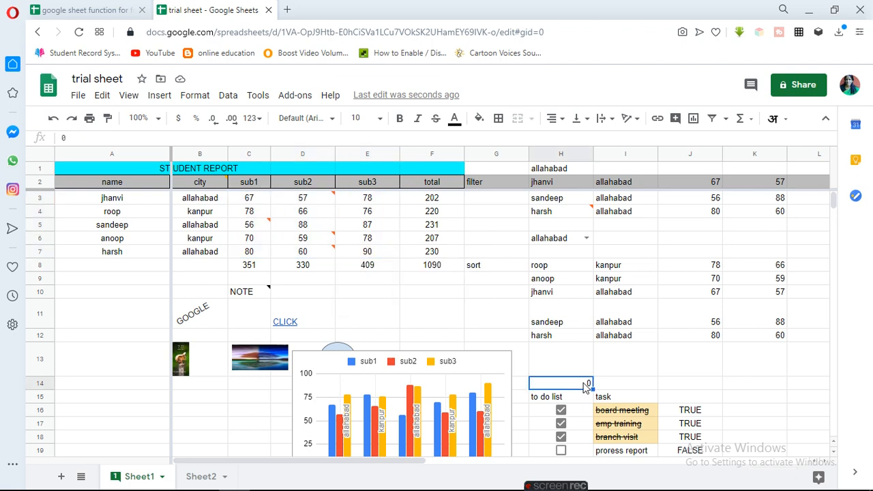
pyautogui.click(228, 95)
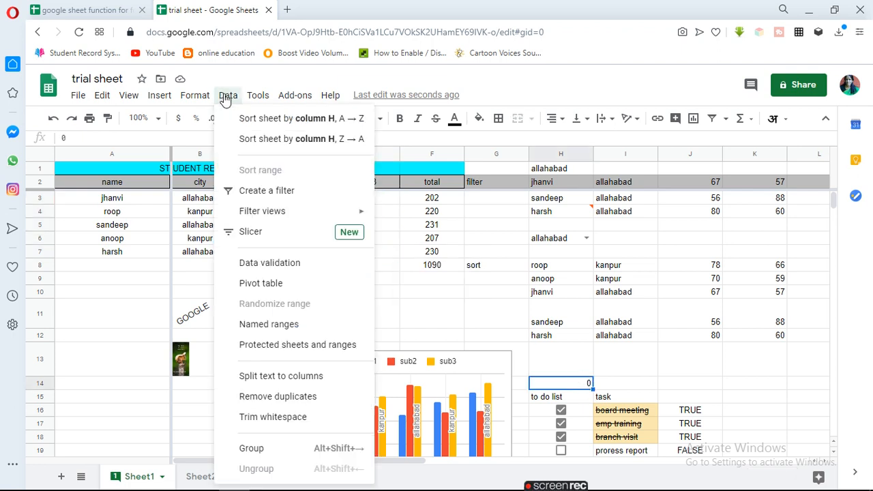
pyautogui.click(263, 264)
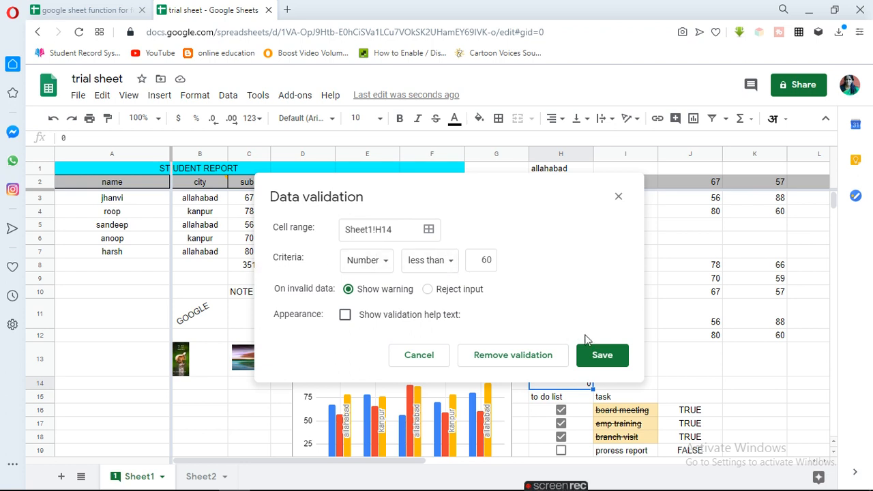
pyautogui.click(604, 354)
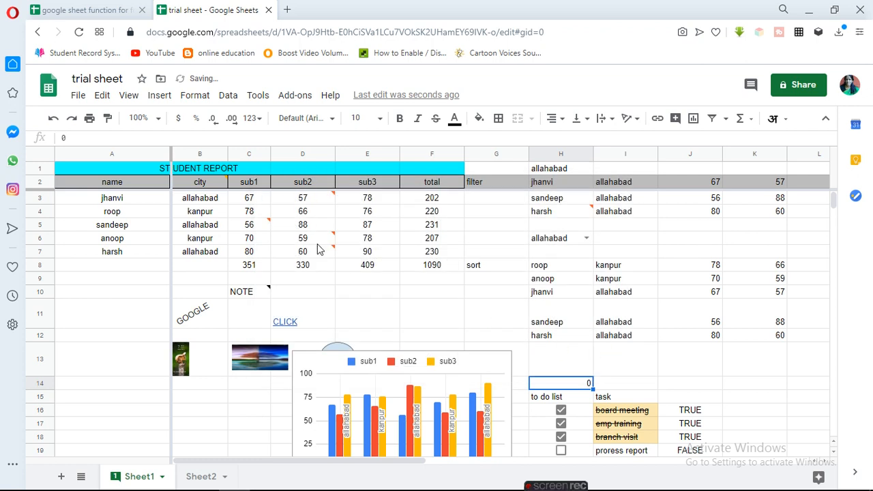
pyautogui.moveTo(305, 240)
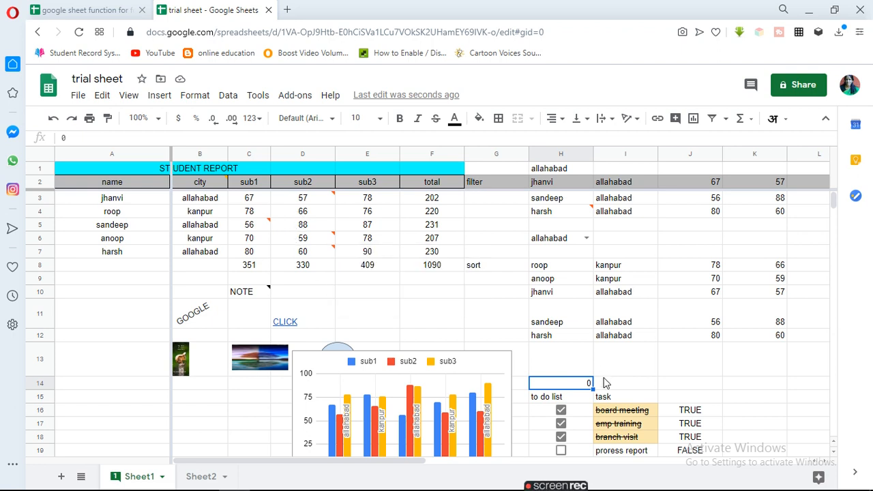
# Save the list from a range validation of cell H6 with source B3:B7 and choose allahabad from its dropdown.
pyautogui.doubleClick(584, 237)
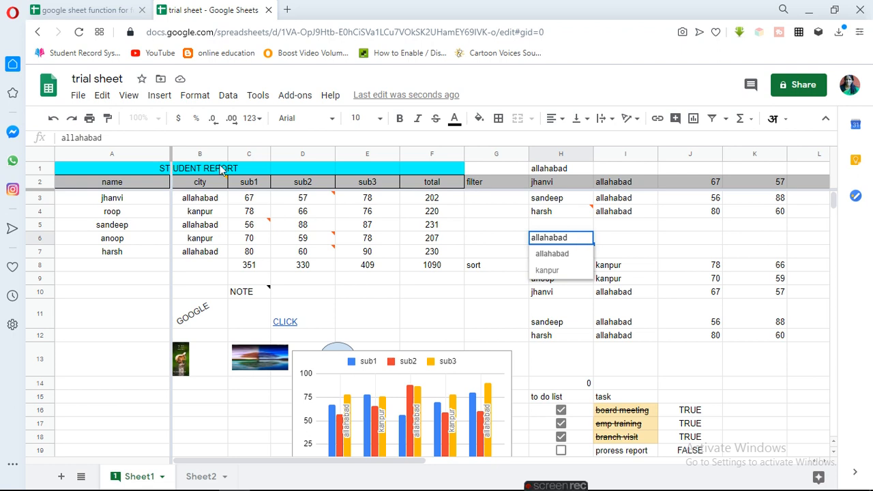
pyautogui.press('Escape')
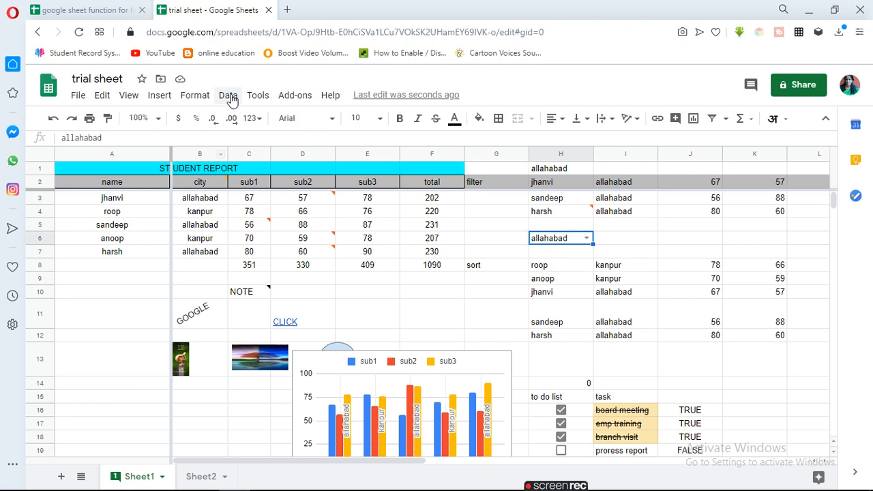
pyautogui.click(229, 96)
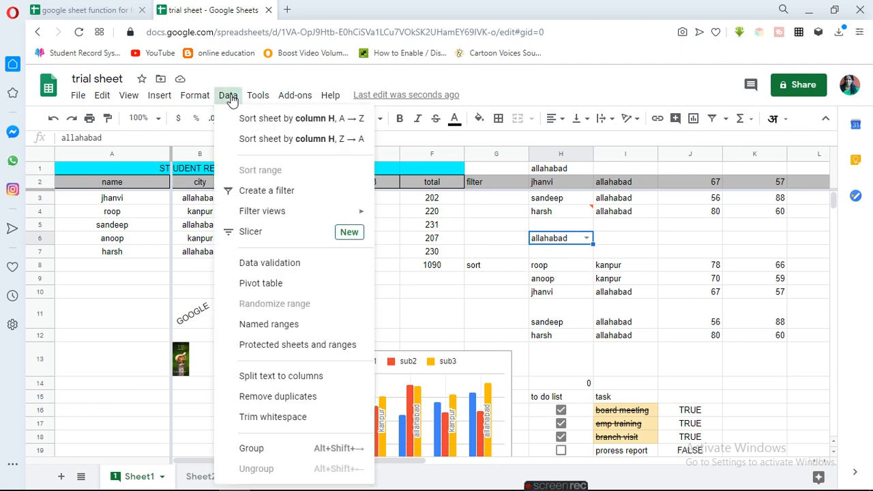
pyautogui.click(269, 264)
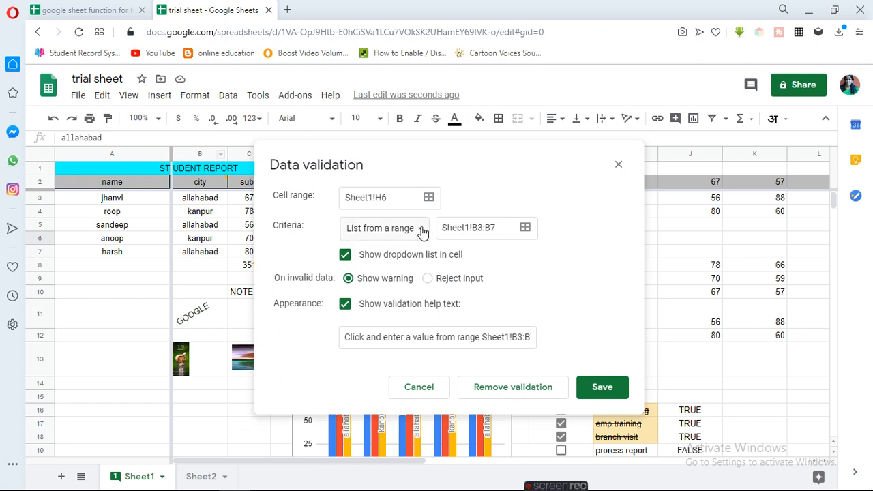
pyautogui.moveTo(201, 202); pyautogui.dragTo(203, 254)
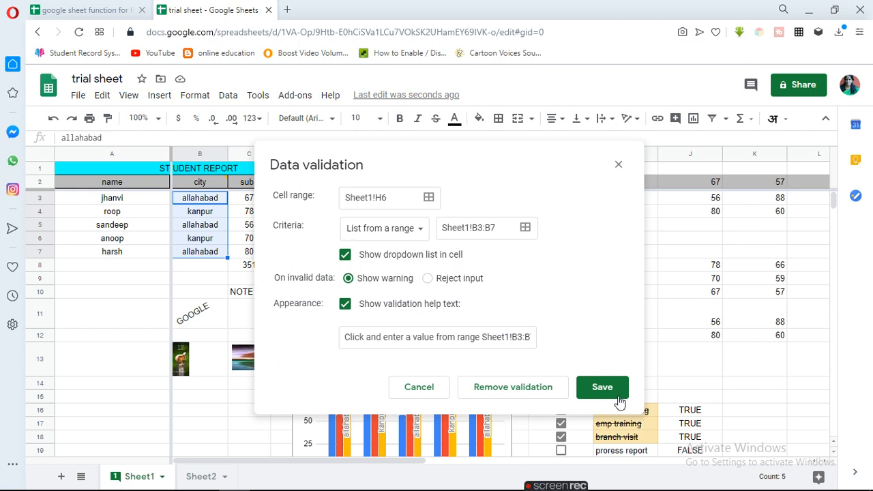
pyautogui.click(602, 386)
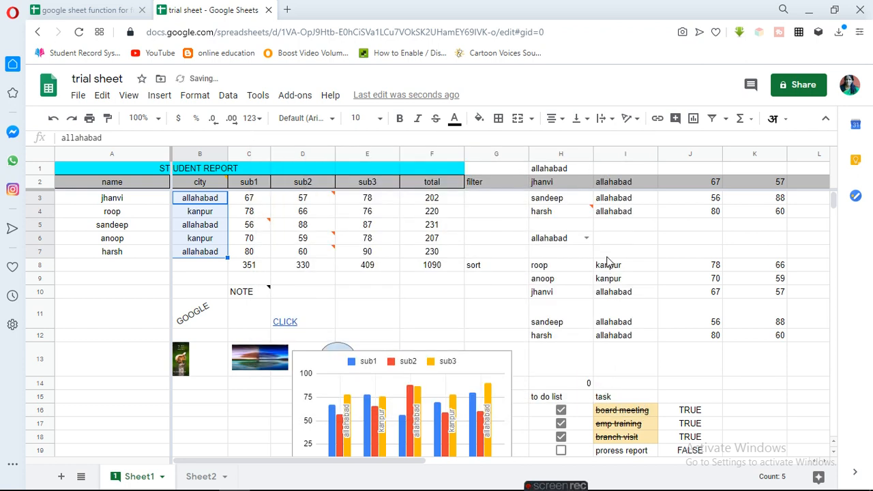
pyautogui.click(587, 239)
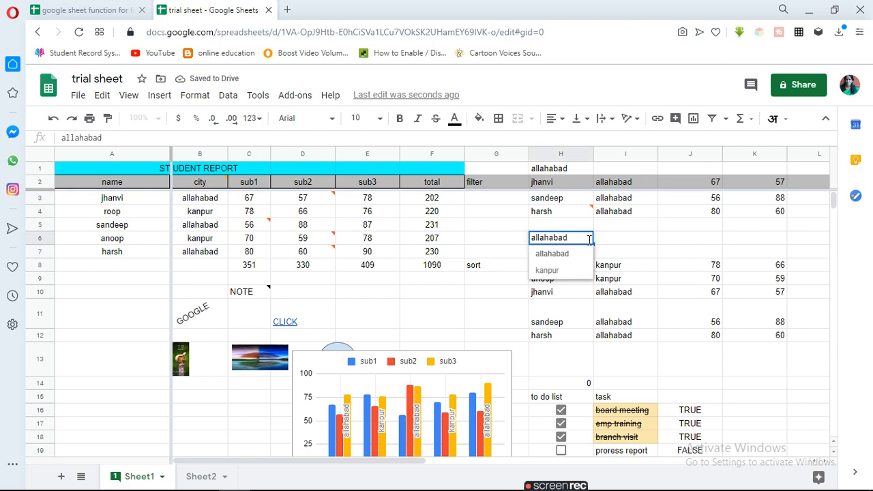
pyautogui.click(581, 257)
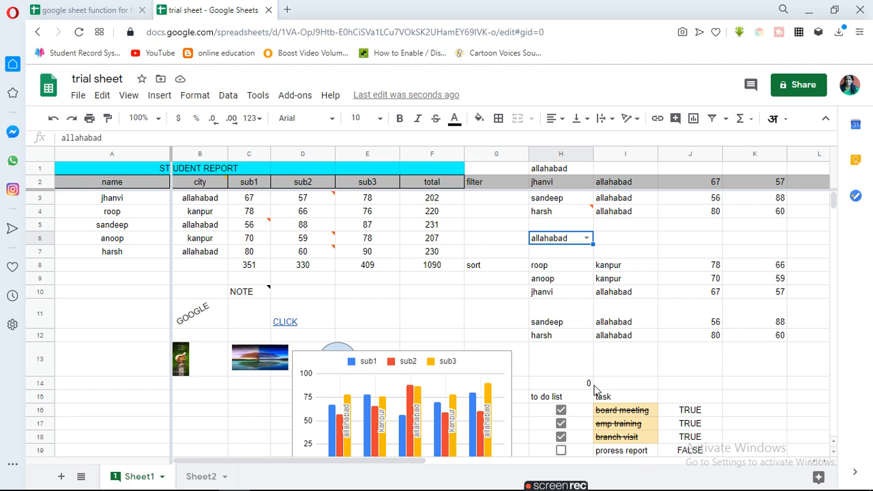
# Uncheck board meeting in H16, insert a checkbox in that cell and fill it down through H19.
pyautogui.click(563, 412)
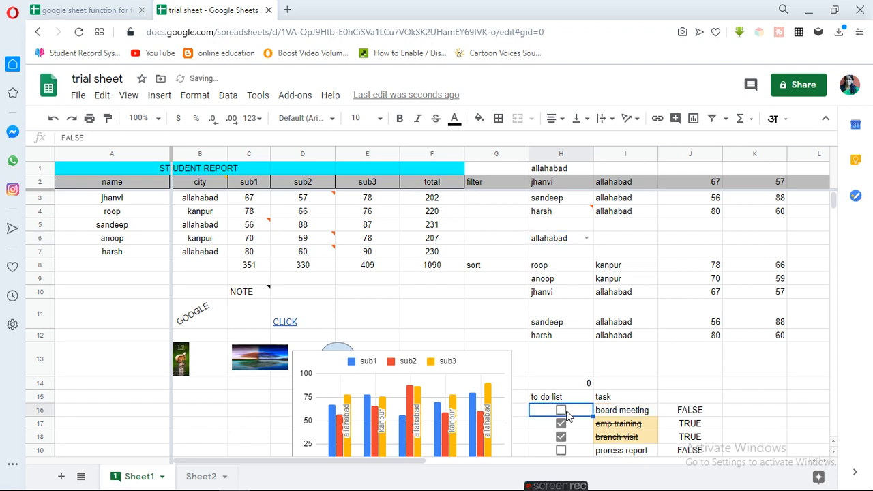
pyautogui.click(195, 96)
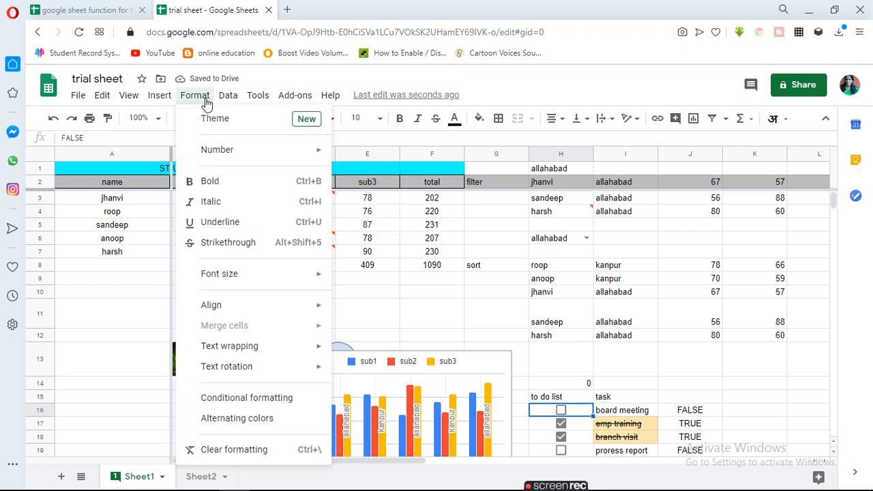
pyautogui.moveTo(225, 100)
pyautogui.moveTo(159, 97)
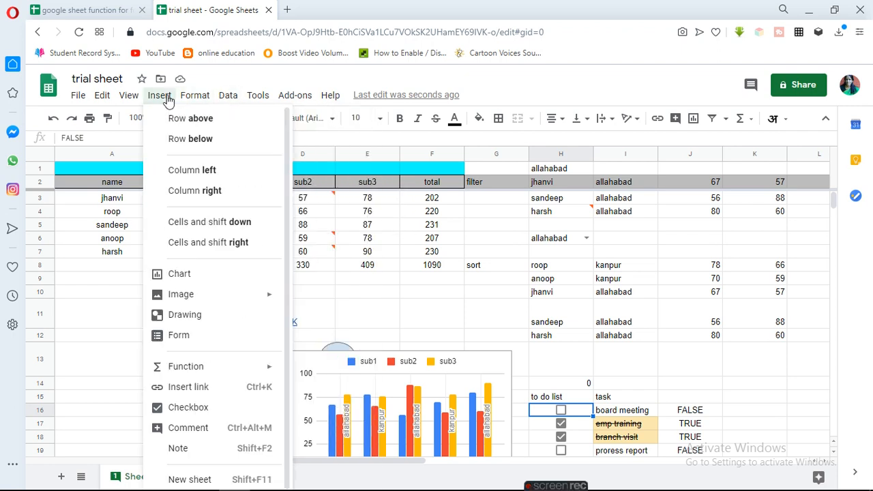
pyautogui.click(190, 408)
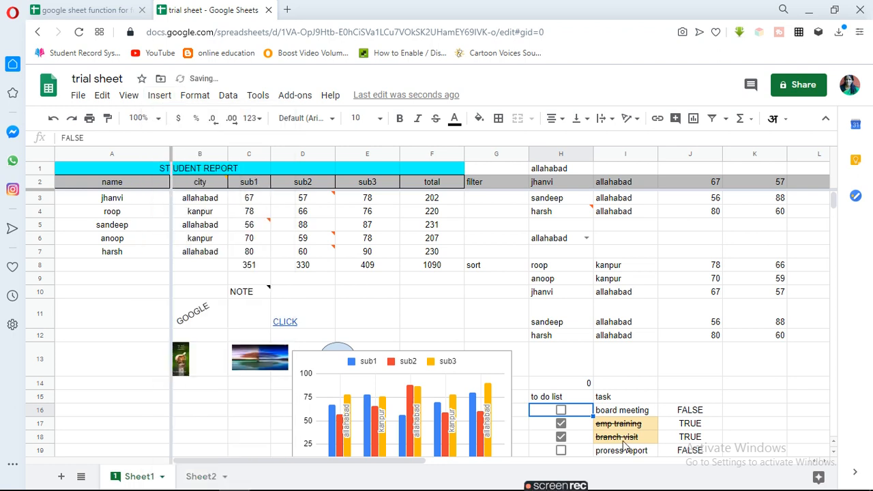
pyautogui.moveTo(592, 417)
pyautogui.mouseDown()
pyautogui.moveTo(590, 467)
pyautogui.moveTo(590, 403)
pyautogui.mouseUp()
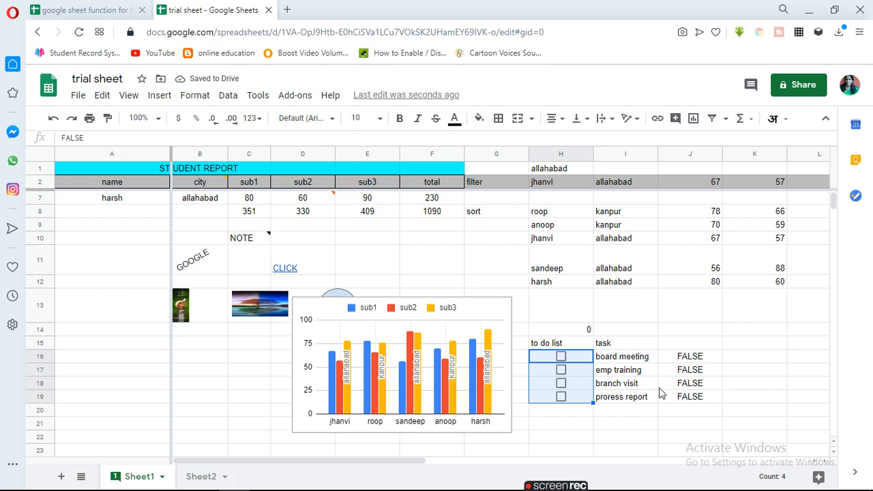
# Add a conditional format rule for H16 that applies strikethrough with the default fill when the cell is not empty.
pyautogui.click(690, 358)
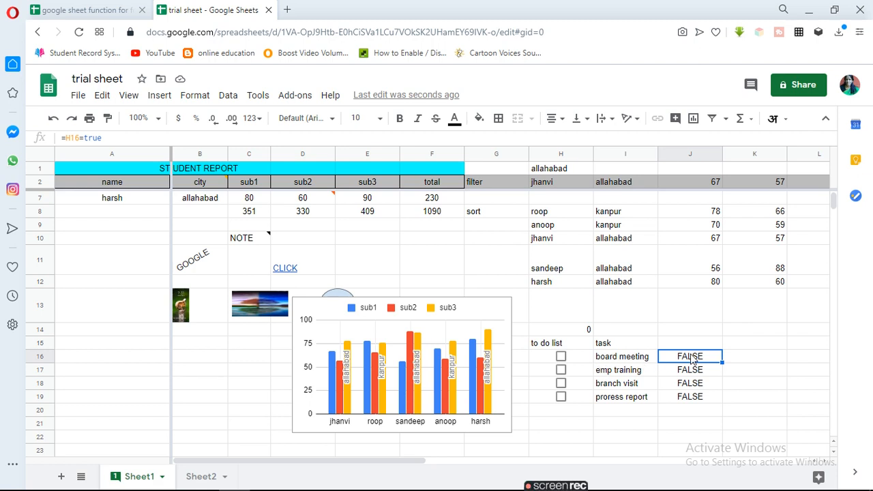
pyautogui.click(227, 97)
pyautogui.moveTo(203, 99)
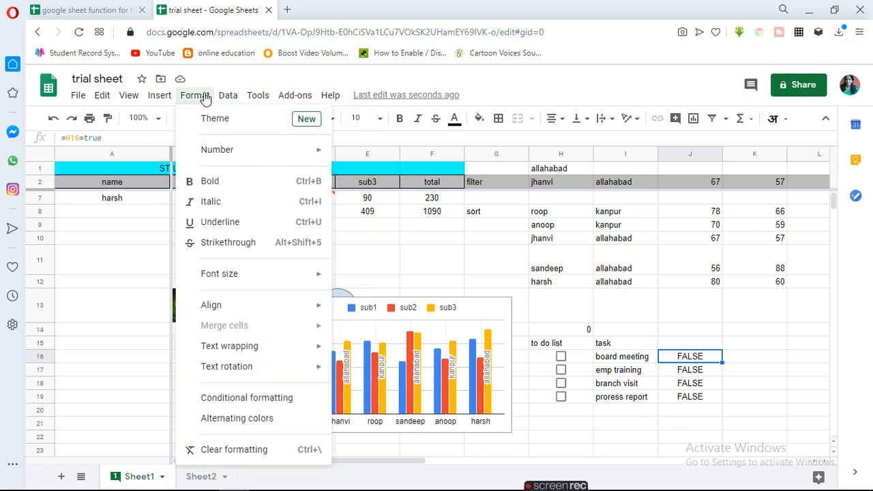
pyautogui.click(264, 401)
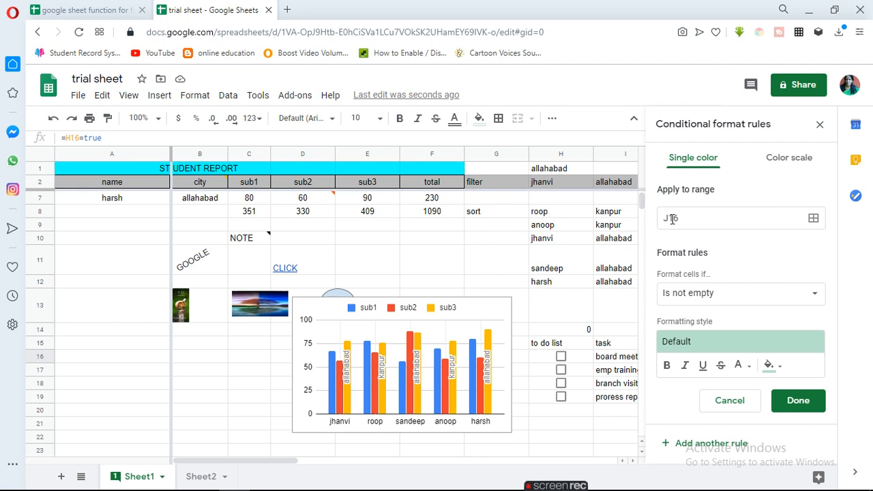
pyautogui.moveTo(670, 218); pyautogui.dragTo(654, 226)
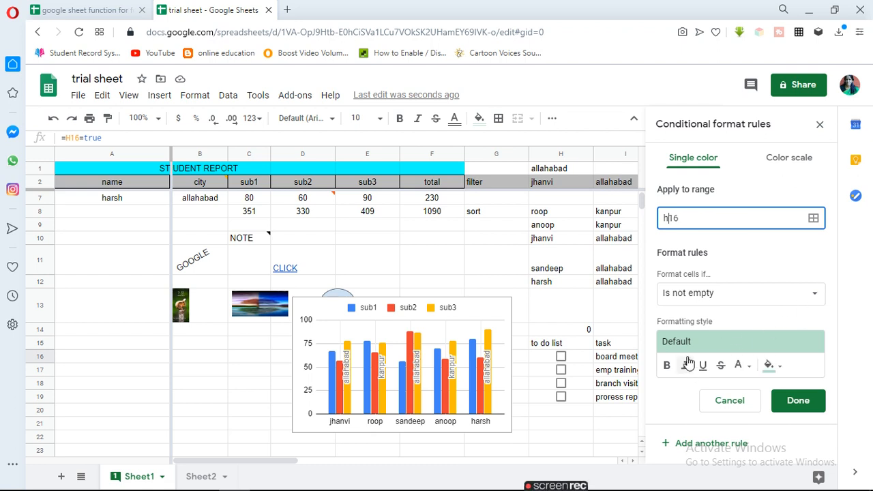
pyautogui.click(720, 366)
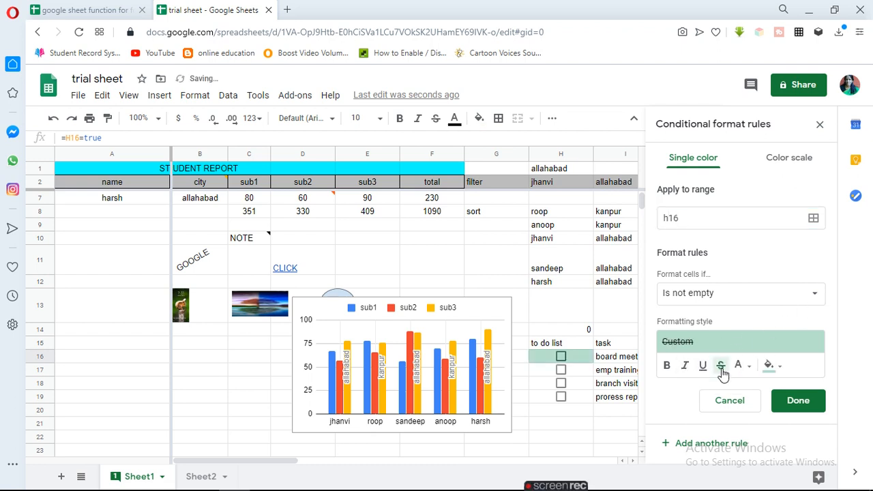
pyautogui.click(805, 403)
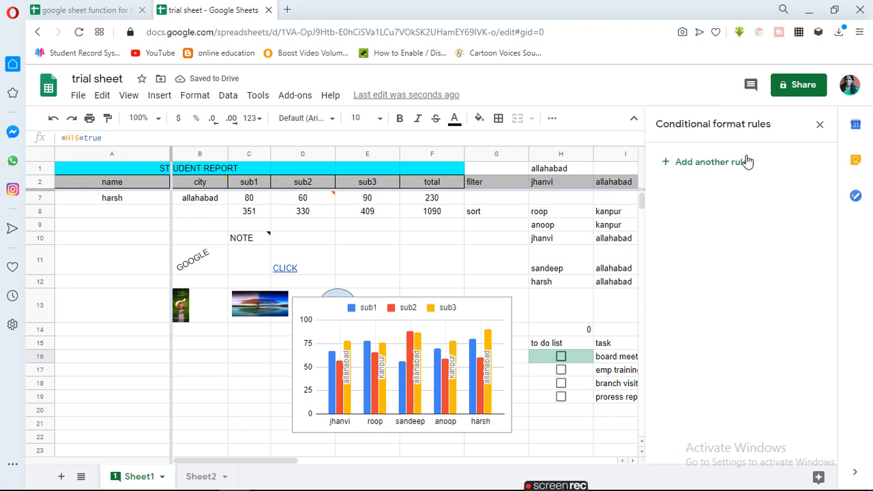
# Tick the board meeting and emp training checkboxes in the to do list, and toggle the proress report checkbox on and off.
pyautogui.click(820, 127)
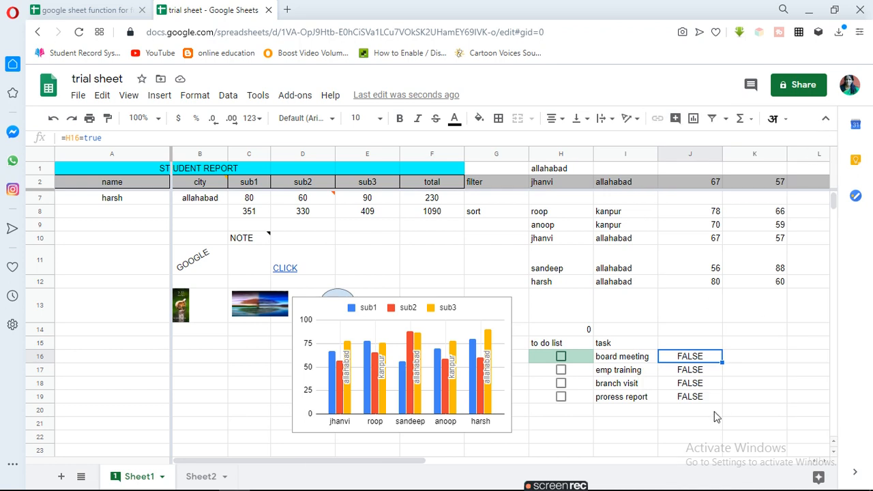
pyautogui.click(560, 357)
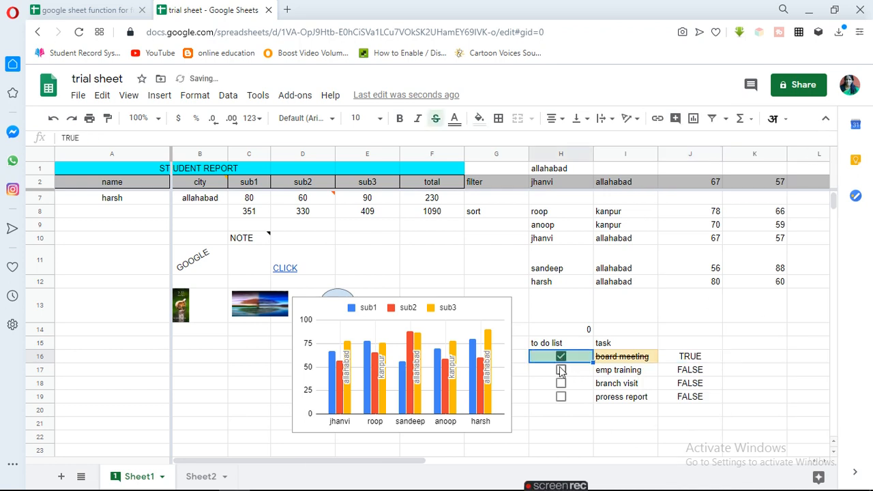
pyautogui.click(561, 369)
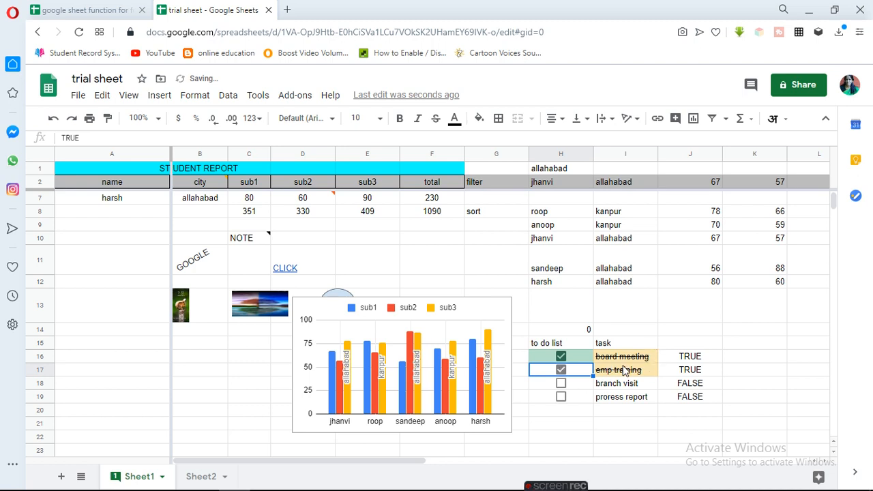
pyautogui.click(561, 397)
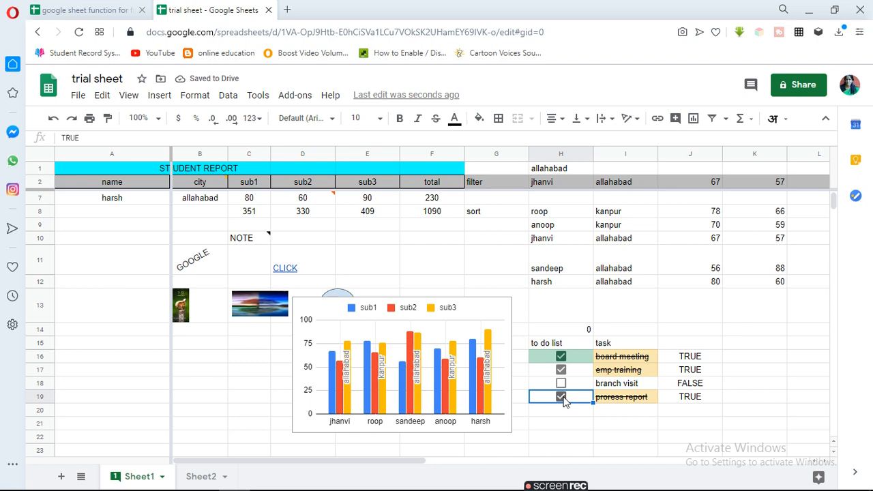
pyautogui.click(561, 397)
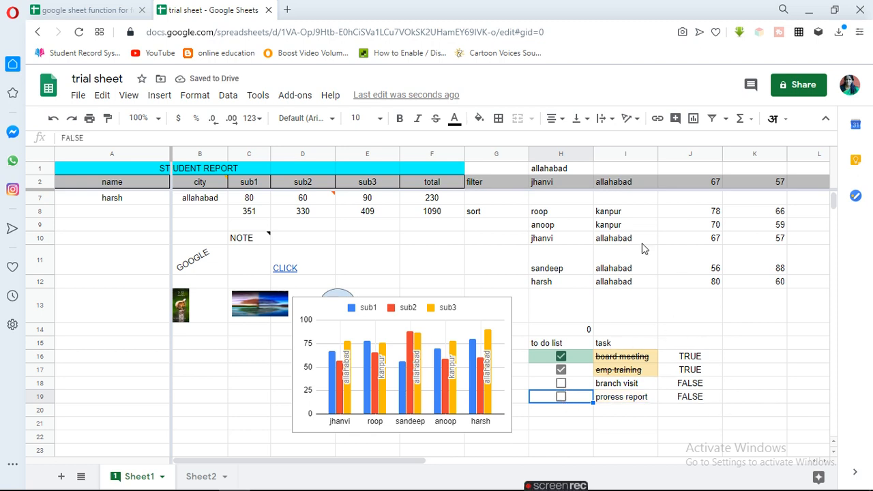
pyautogui.click(230, 100)
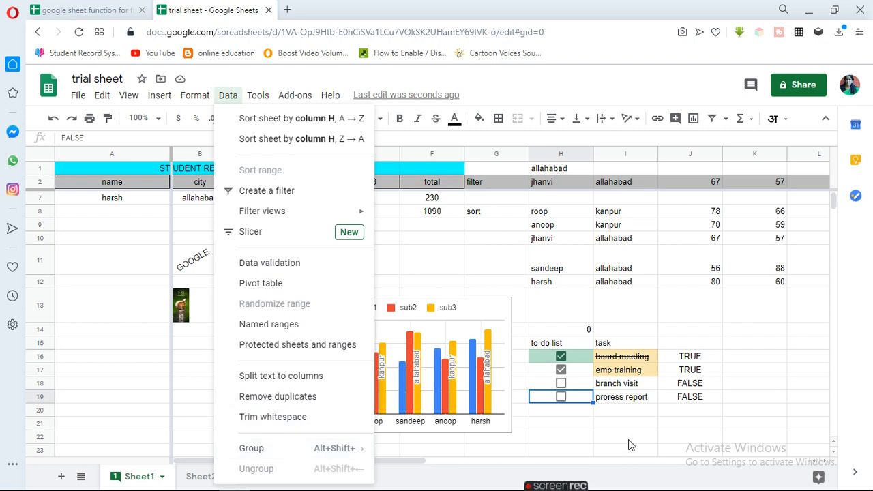
pyautogui.click(782, 300)
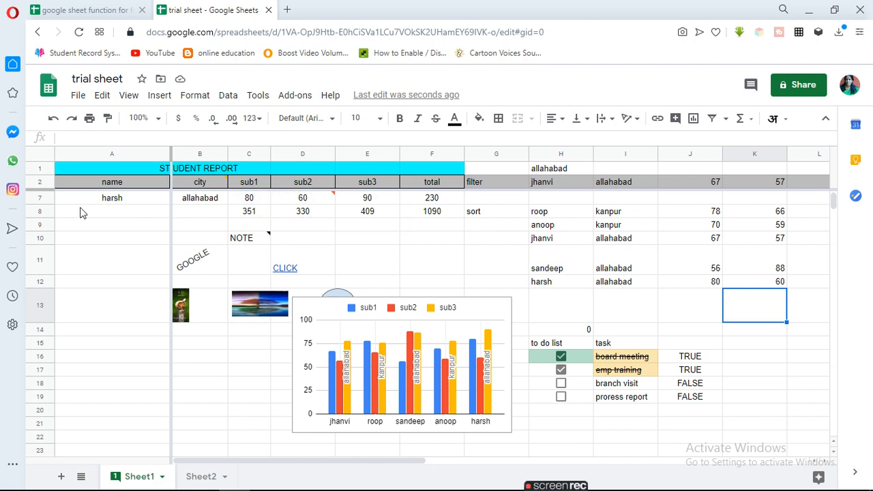
# Overwrite row 5 with a duplicate of row 6: the same student name, city kanpur, and marks 70, 59 and 78.
pyautogui.press('Up')
pyautogui.press('Up')
pyautogui.press('Up')
pyautogui.press('Up')
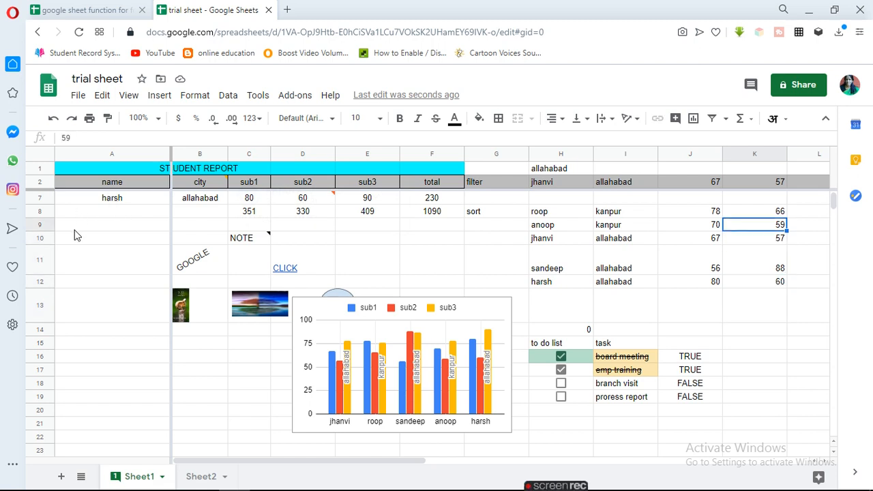
pyautogui.doubleClick(39, 189)
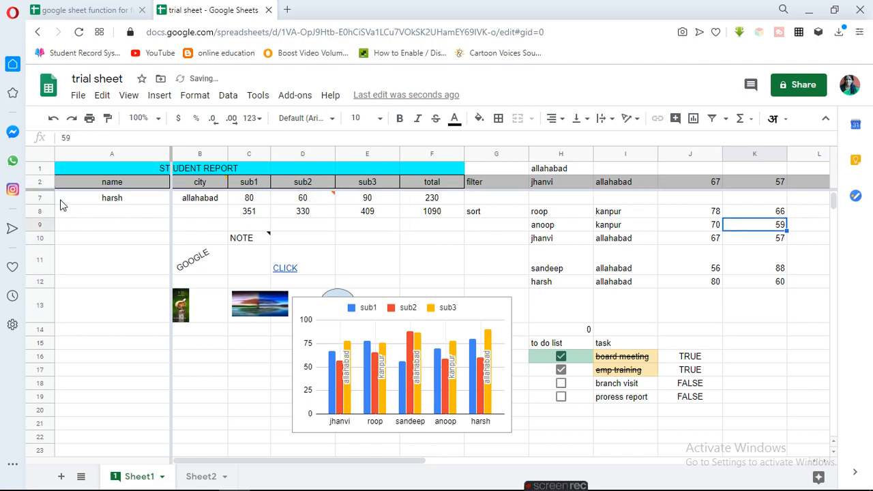
pyautogui.press('Up')
pyautogui.press('Up')
pyautogui.press('Up')
pyautogui.press('Up')
pyautogui.press('Up')
pyautogui.press('Up')
pyautogui.press('Up')
pyautogui.press('Up')
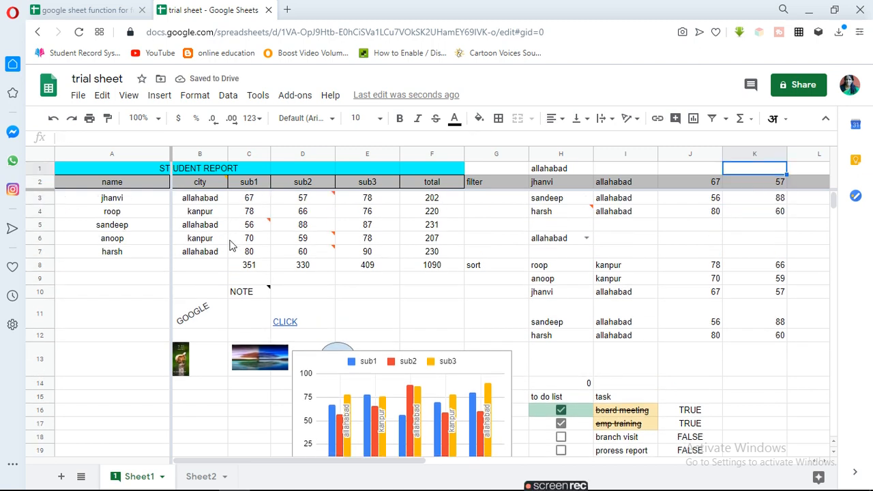
pyautogui.click(130, 230)
pyautogui.write('anoop')
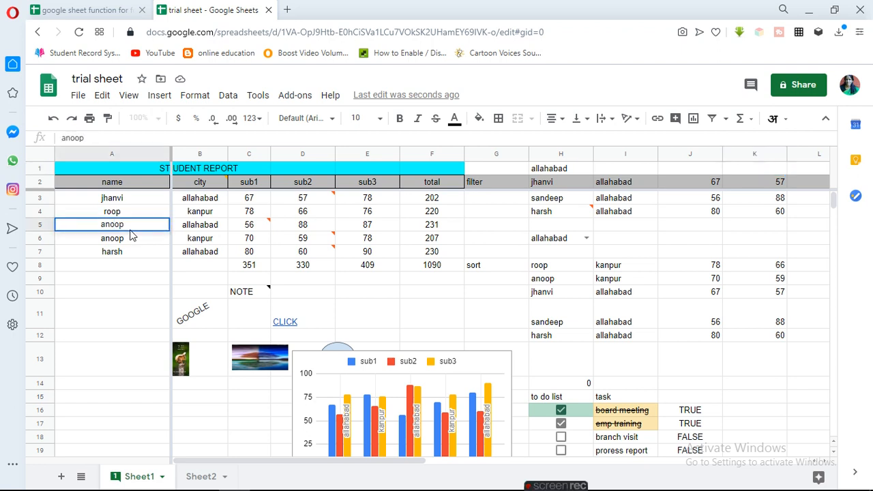
pyautogui.press('Tab')
pyautogui.write('kanpu')
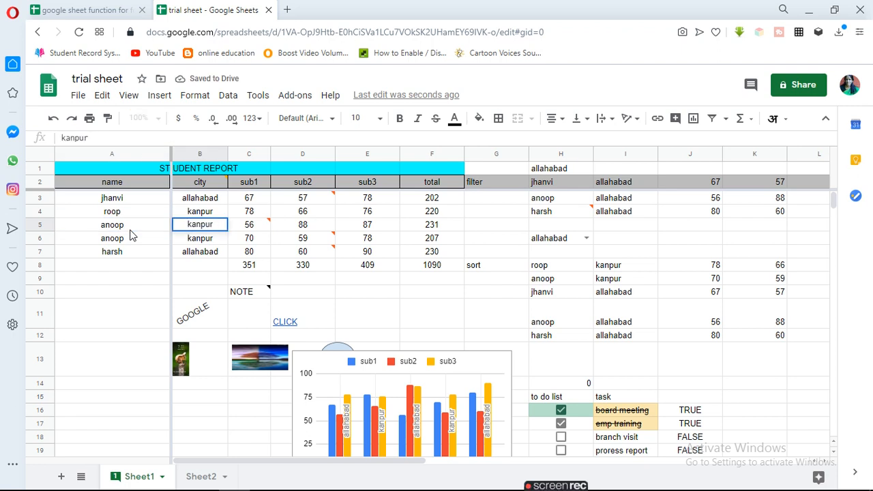
pyautogui.press('Tab')
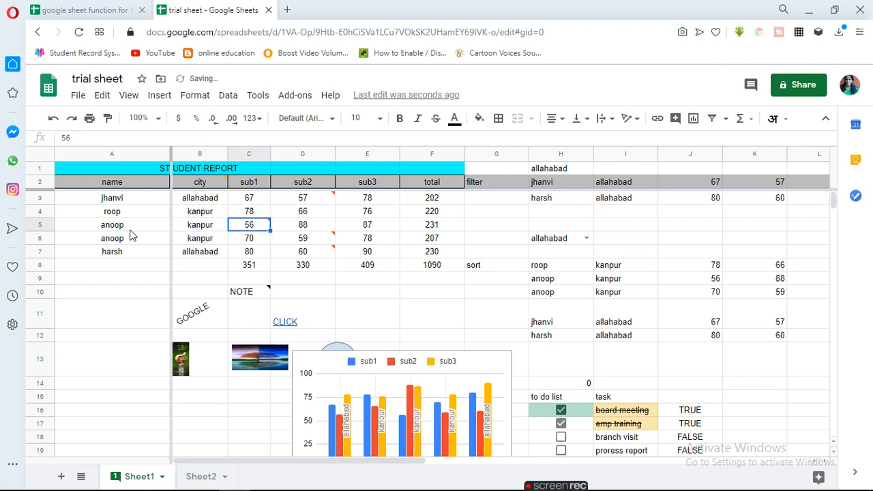
pyautogui.write('70')
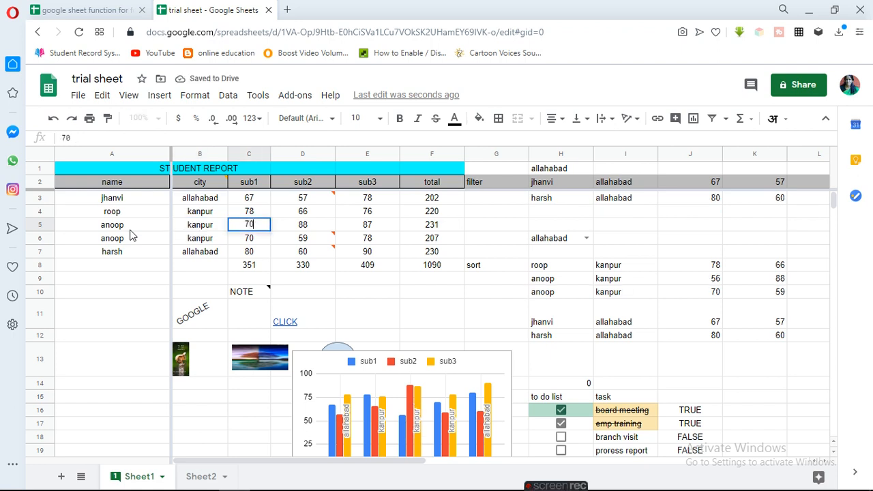
pyautogui.press('Tab')
pyautogui.write('59')
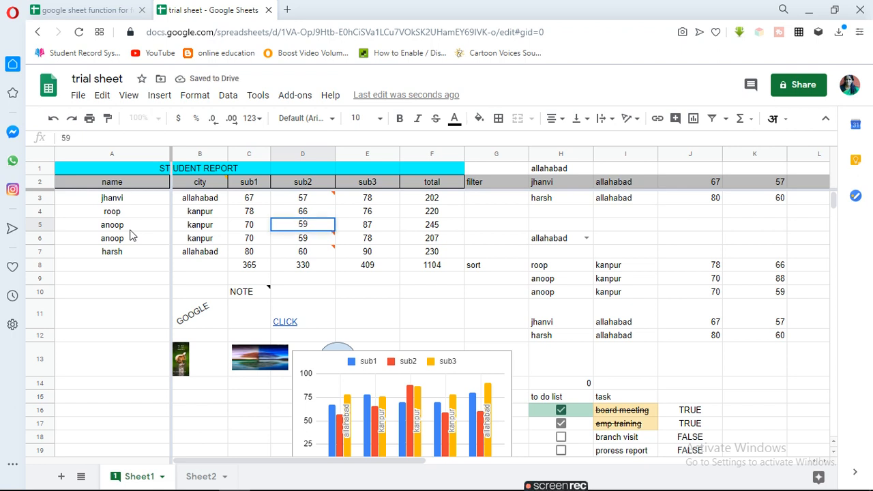
pyautogui.press('Tab')
pyautogui.write('7')
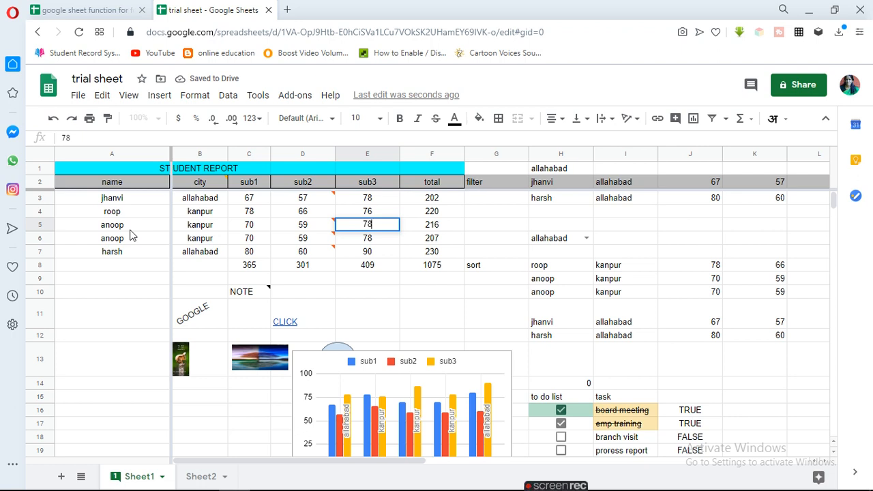
pyautogui.press('Tab')
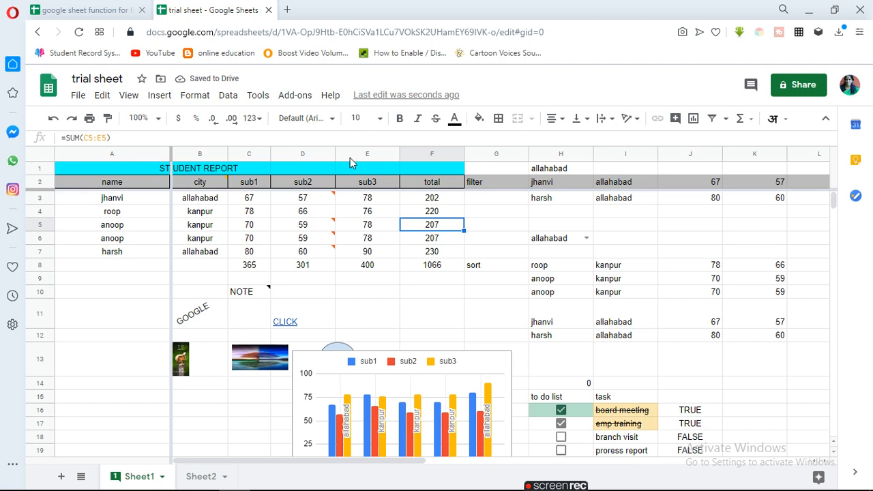
# Try to remove duplicates across the whole sheet data with the header row option enabled and all columns analyzed.
pyautogui.click(229, 98)
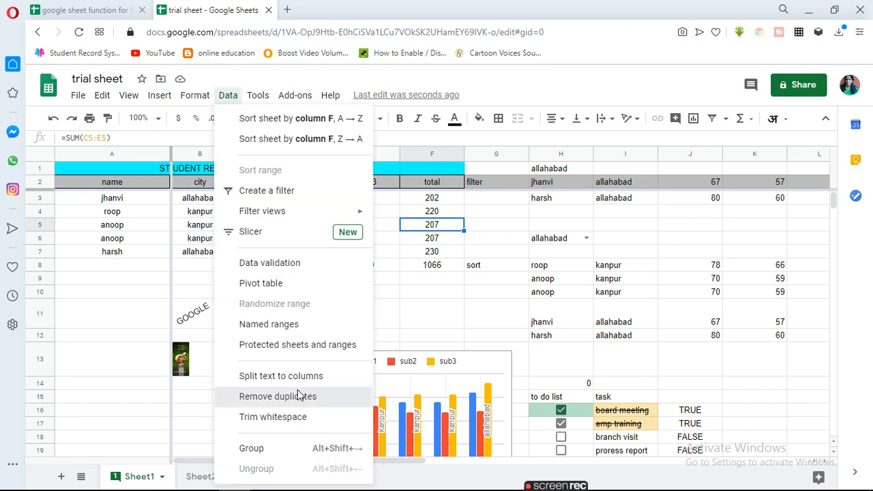
pyautogui.click(297, 395)
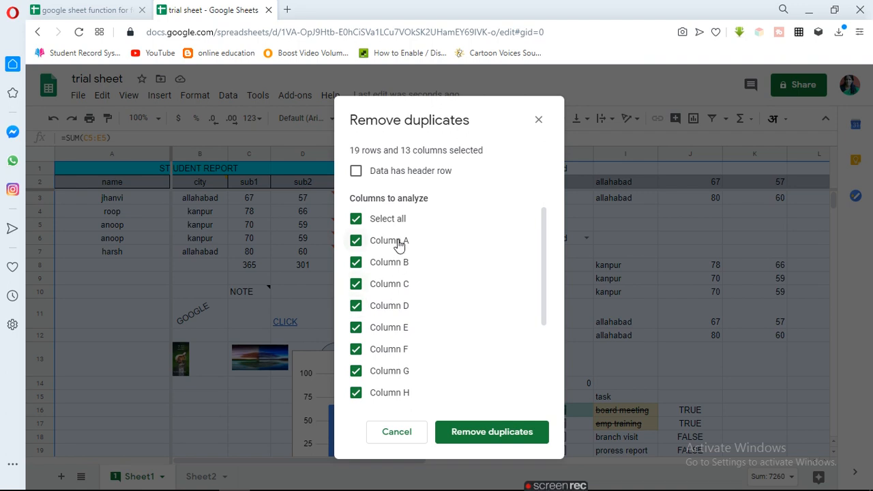
pyautogui.click(355, 172)
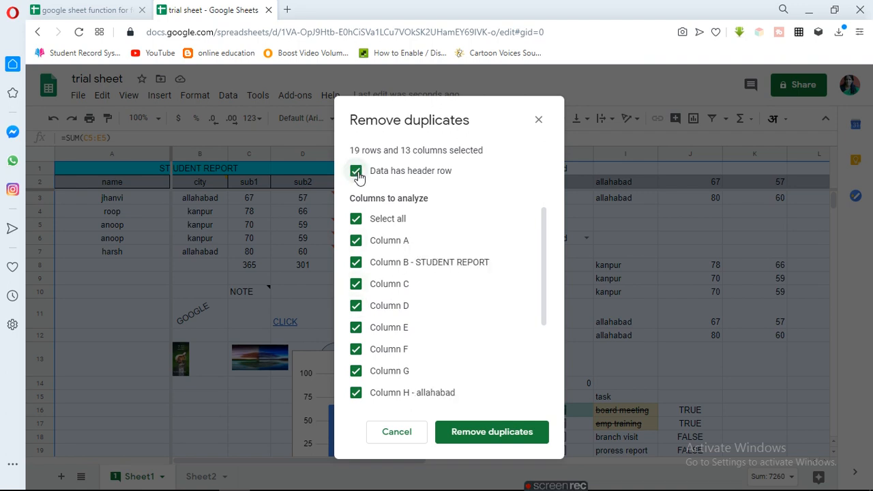
pyautogui.click(501, 436)
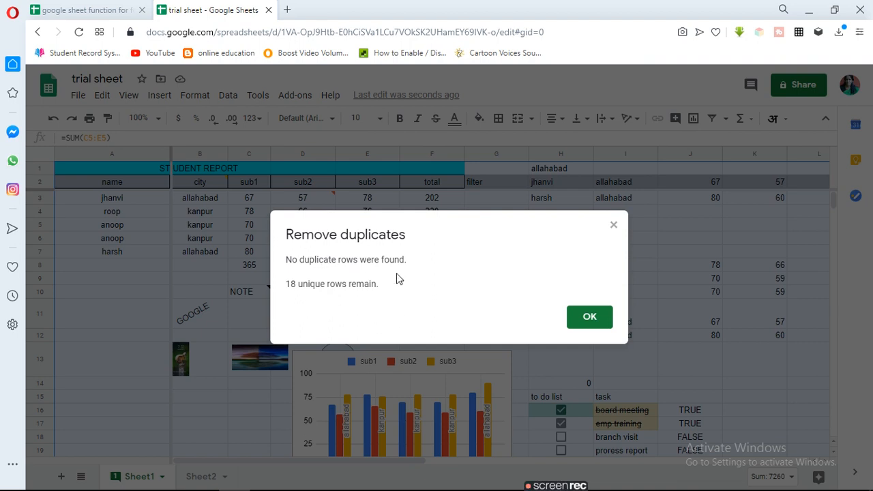
pyautogui.click(584, 322)
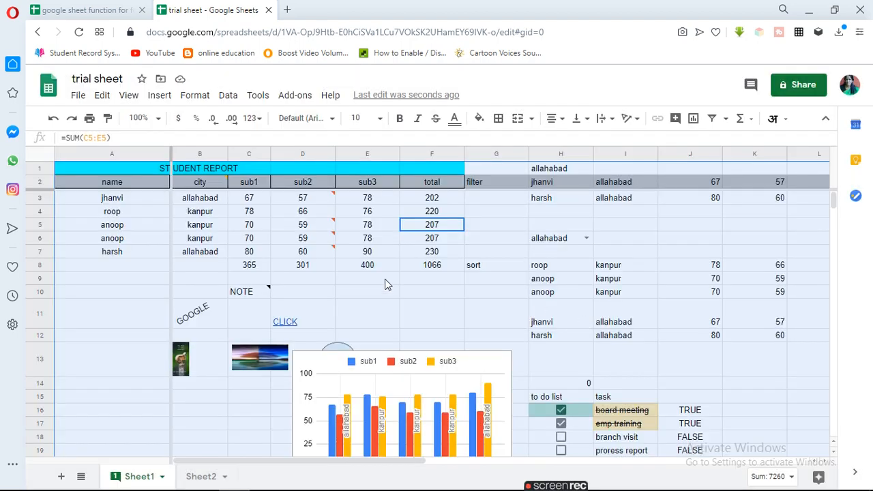
# Remove duplicate rows from the student records in A3:F7, analyzing all columns without a header row.
pyautogui.moveTo(98, 198); pyautogui.dragTo(414, 254)
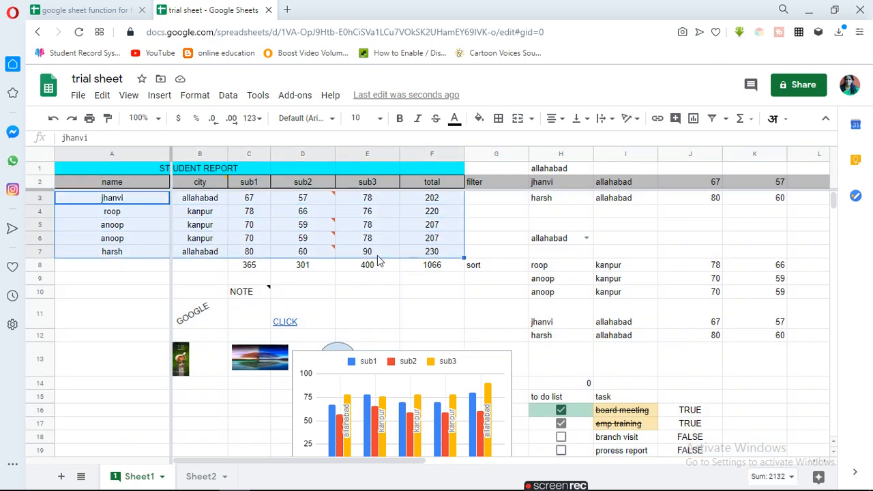
pyautogui.click(229, 96)
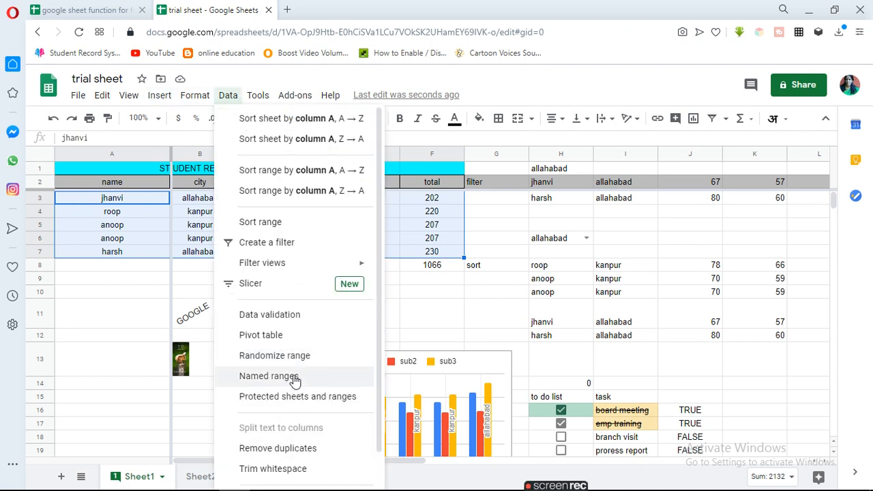
pyautogui.click(298, 450)
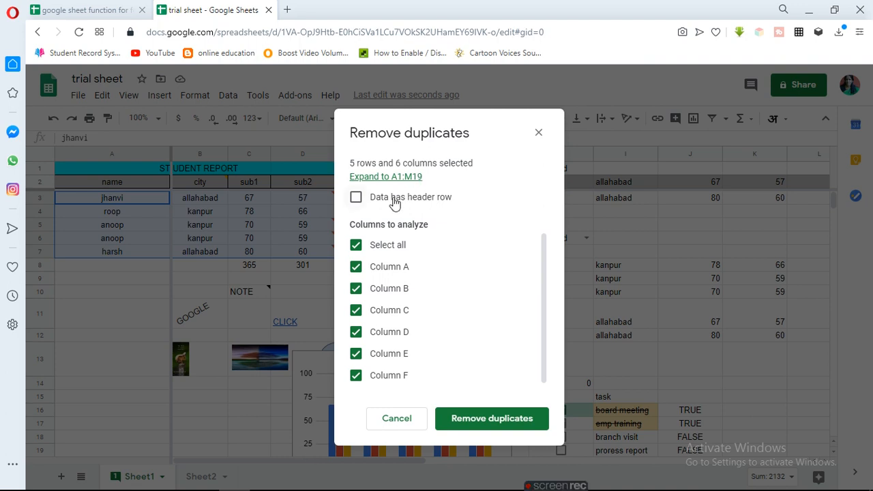
pyautogui.click(356, 197)
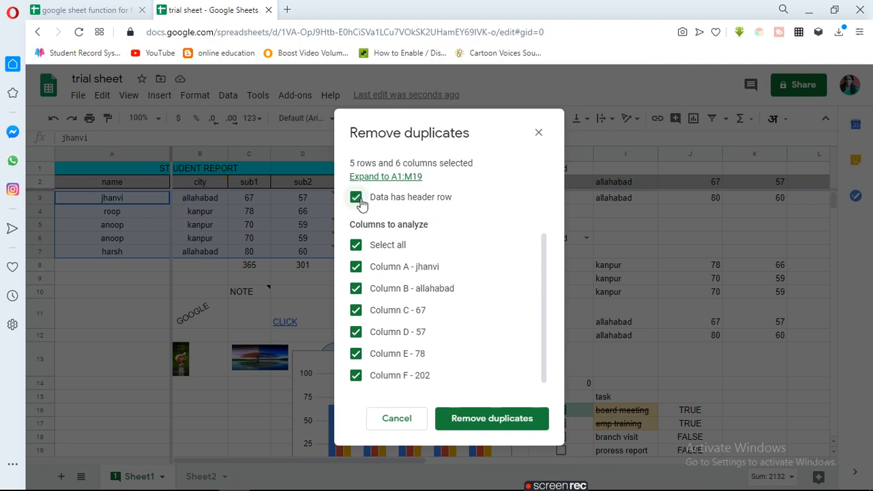
pyautogui.click(355, 198)
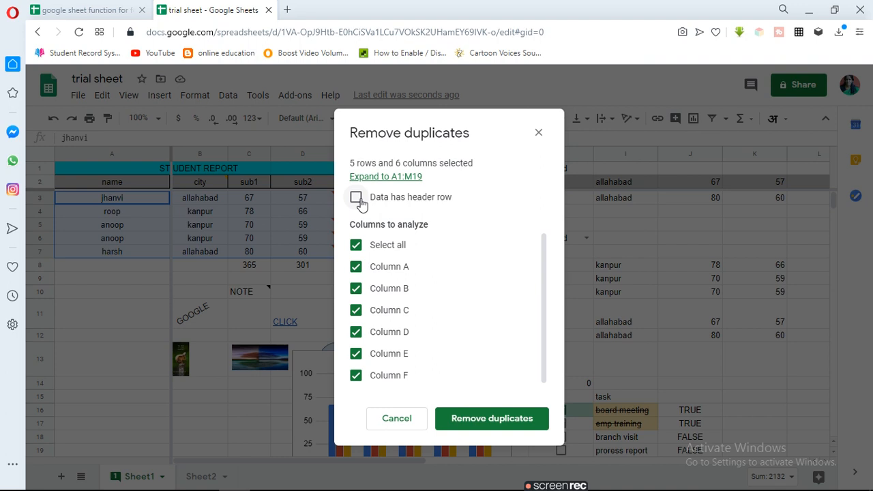
pyautogui.click(504, 420)
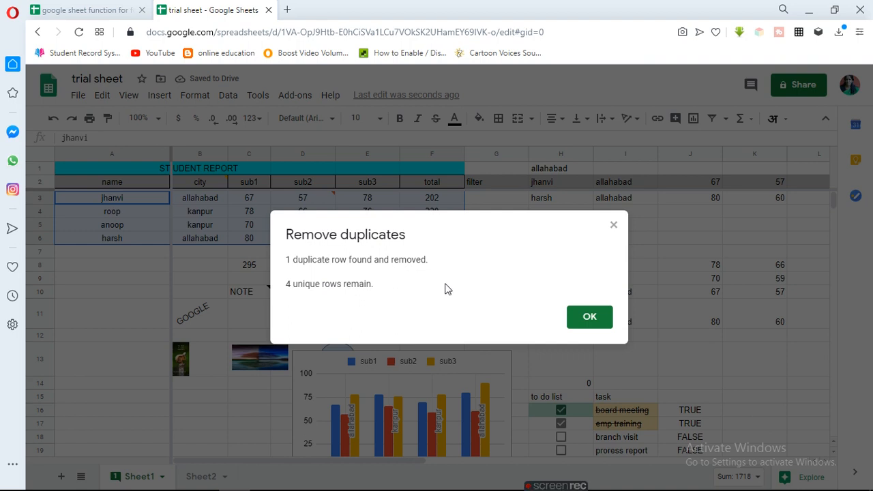
pyautogui.click(590, 317)
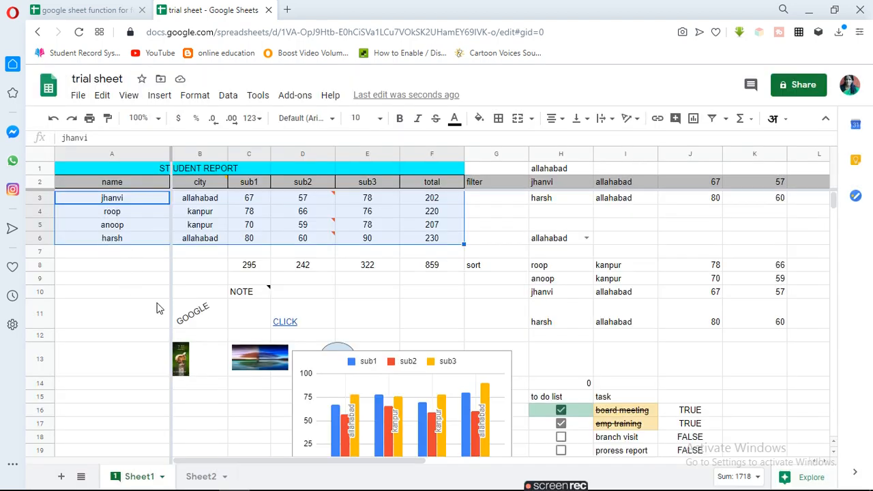
# Undo the duplicate removal and all the edits made to the student record in row 5.
pyautogui.hotkey('ctrl', 'z')
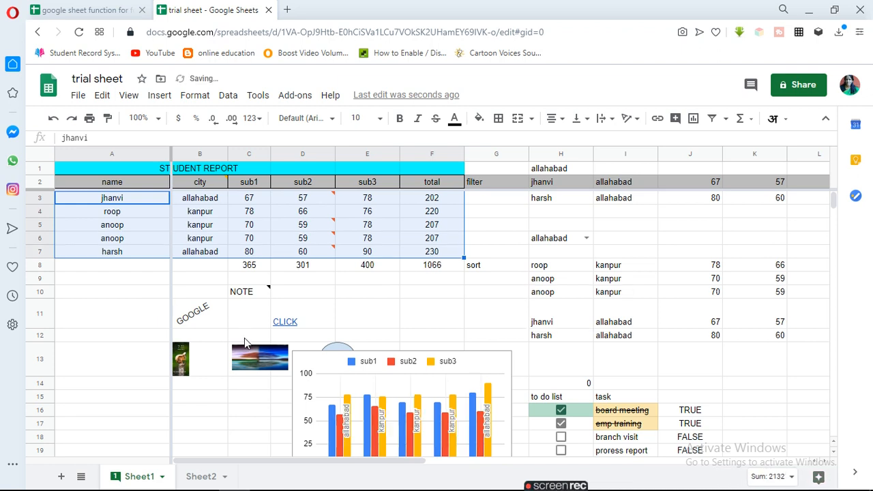
pyautogui.hotkey('ctrl', 'z')
pyautogui.hotkey('ctrl', 'z')
pyautogui.hotkey('ctrl', 'z')
pyautogui.hotkey('ctrl', 'z')
pyautogui.hotkey('ctrl', 'z')
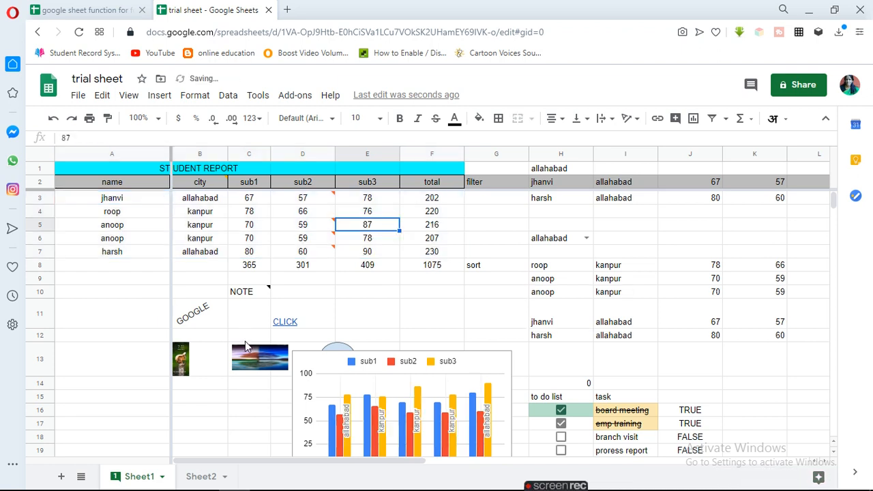
pyautogui.hotkey('ctrl', 'z')
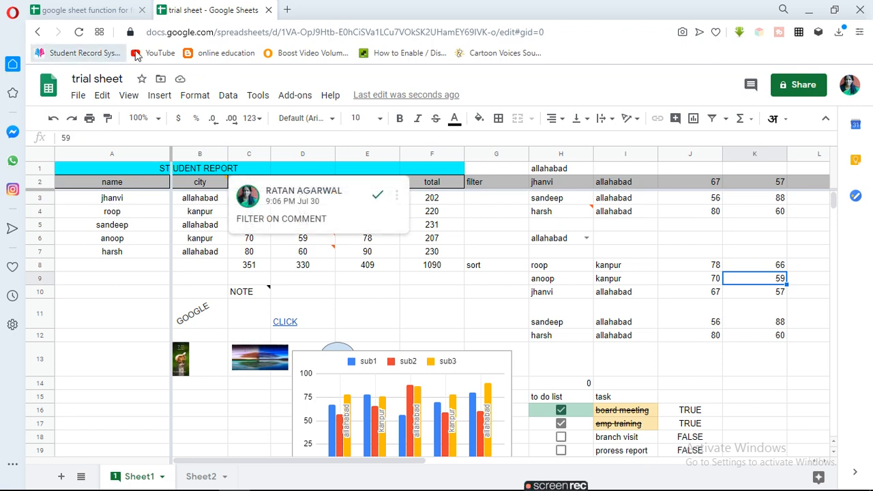
pyautogui.click(259, 95)
pyautogui.moveTo(294, 95)
pyautogui.moveTo(259, 97)
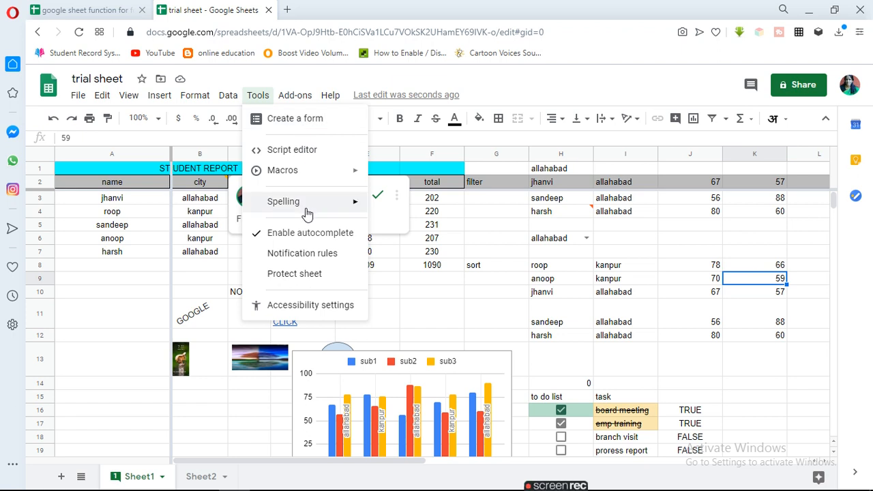
pyautogui.moveTo(306, 210)
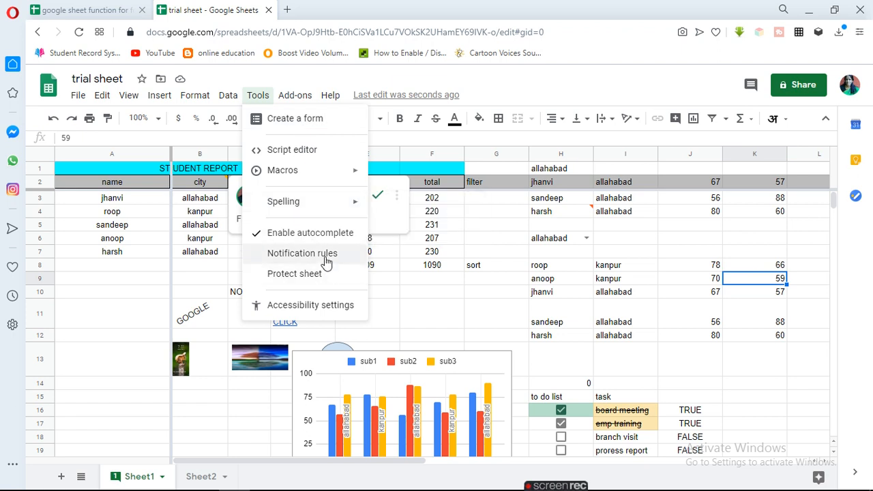
pyautogui.click(290, 336)
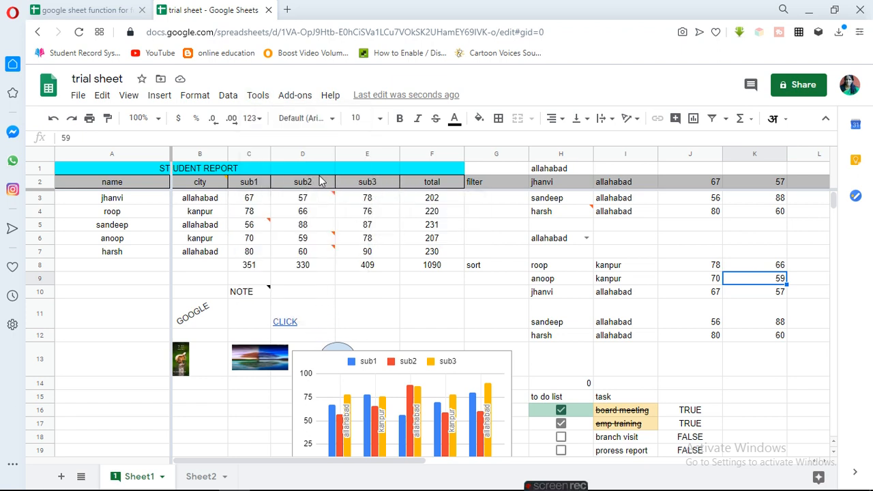
# Open the online function list from the spreadsheet's help resources, and return to the trial sheet.
pyautogui.click(293, 95)
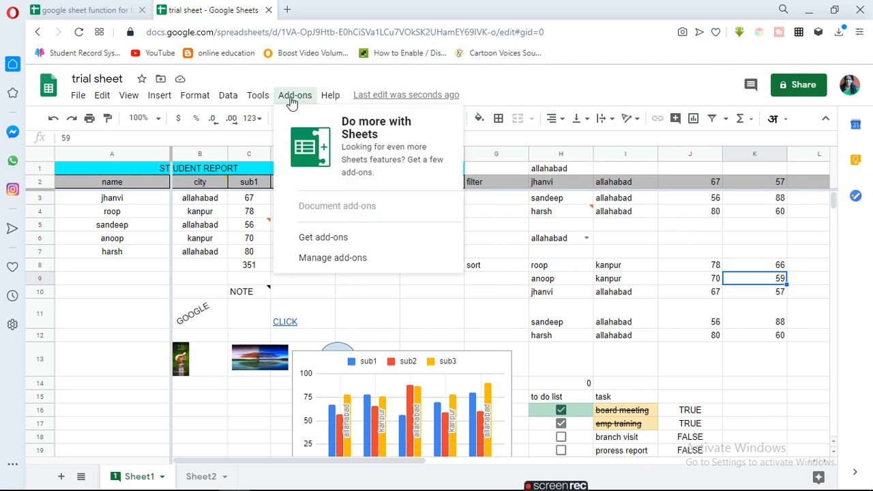
pyautogui.moveTo(334, 97)
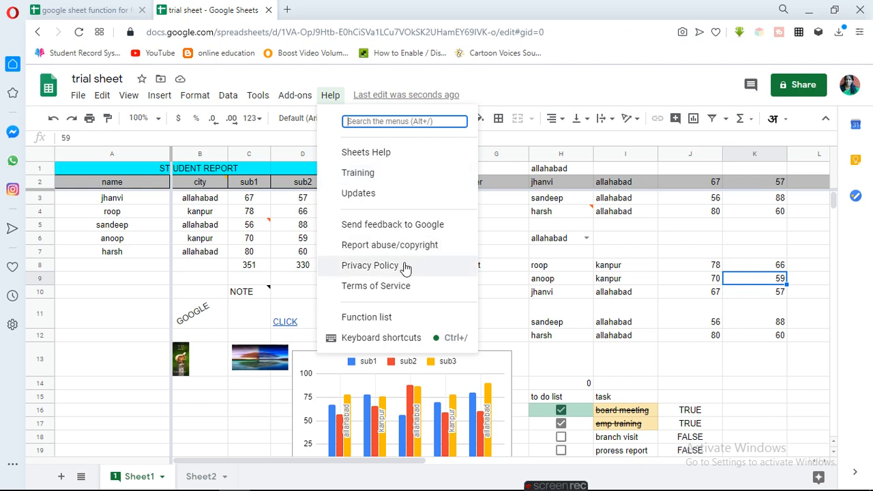
pyautogui.click(397, 320)
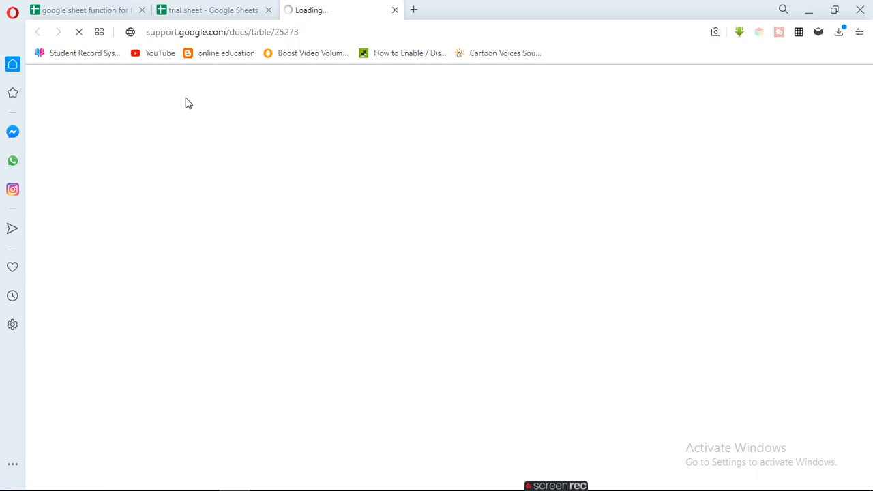
pyautogui.click(204, 10)
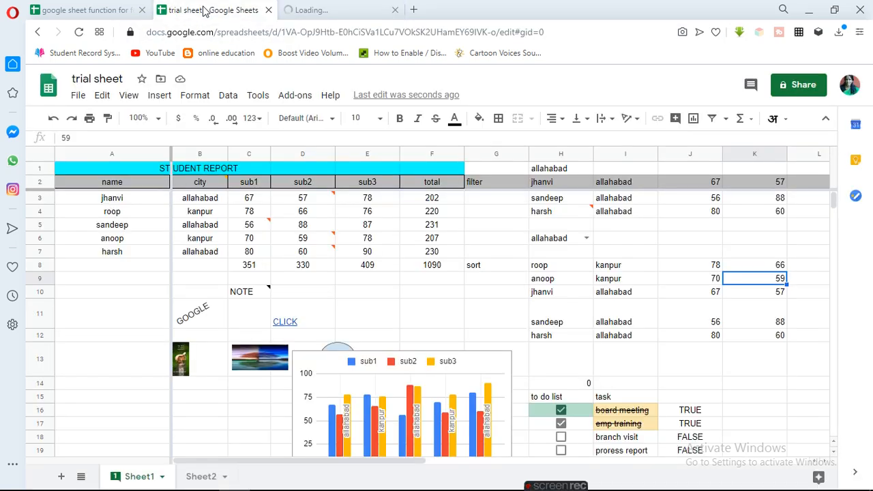
pyautogui.moveTo(528, 475)
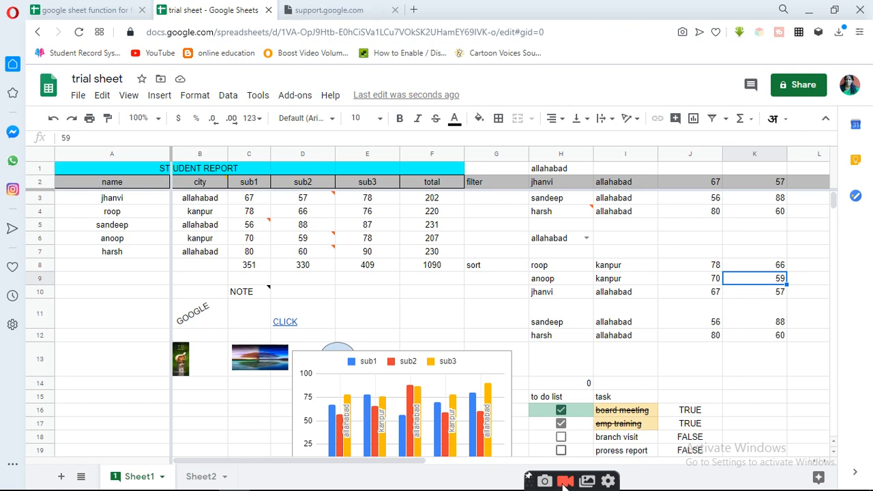
pyautogui.click(564, 482)
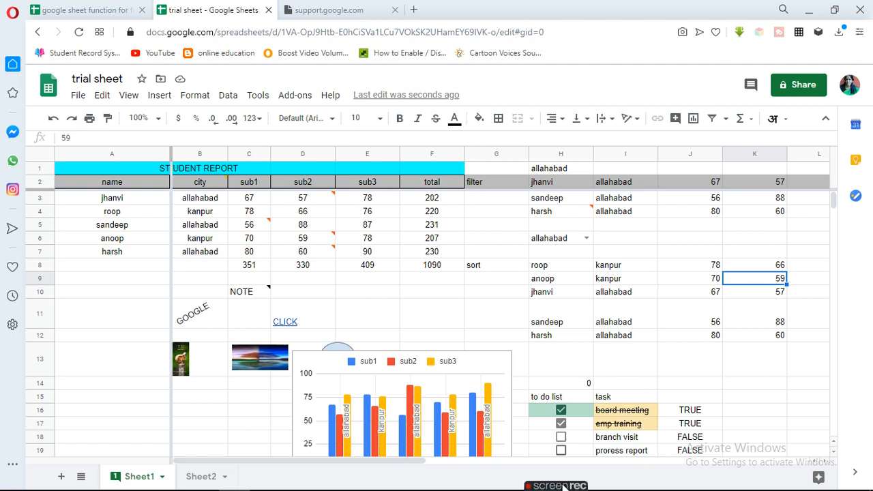